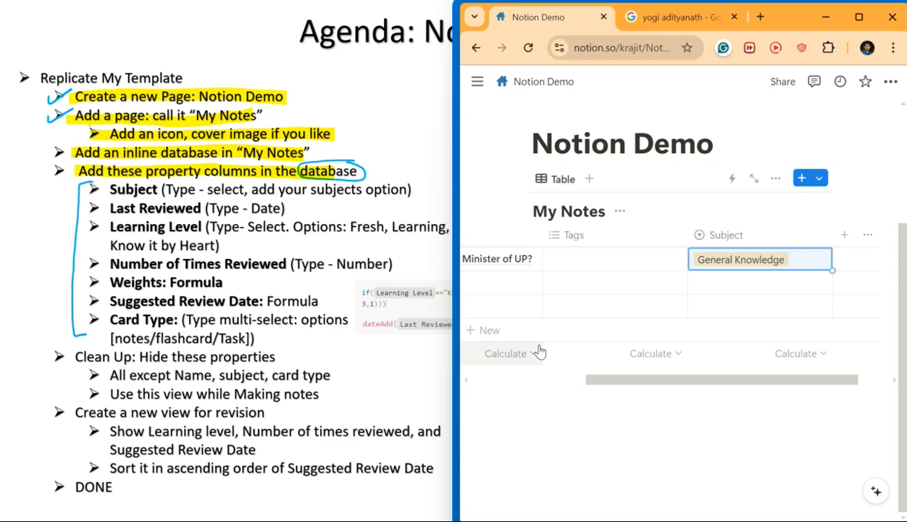
- Highlight the Subject and Last Reviewed lines in the agenda slide's list of database properties
{"action": "left_click", "coordinate": [116, 192]}
{"action": "left_click_drag", "start_coordinate": [118, 194], "coordinate": [395, 189]}
{"action": "key", "text": "Escape"}
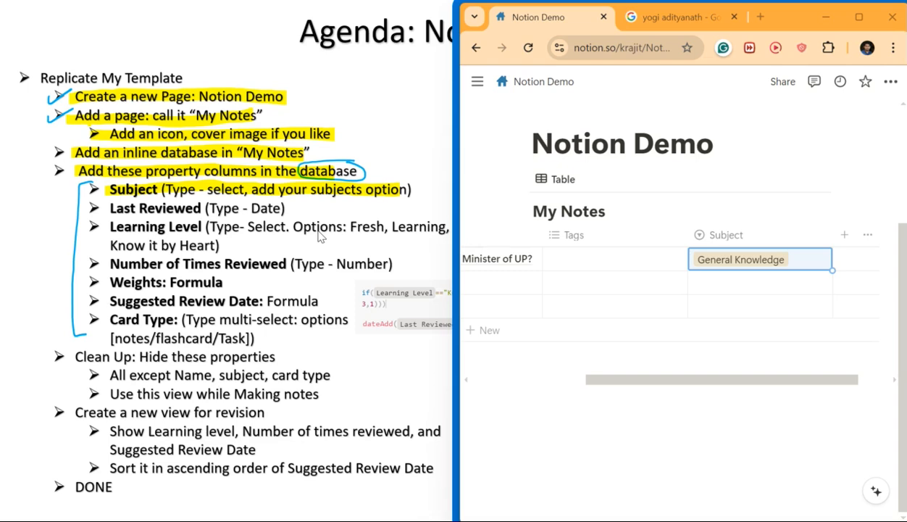
{"action": "key", "text": "ctrl+i"}
{"action": "left_click_drag", "start_coordinate": [116, 211], "coordinate": [287, 213]}
{"action": "key", "text": "ctrl+a"}
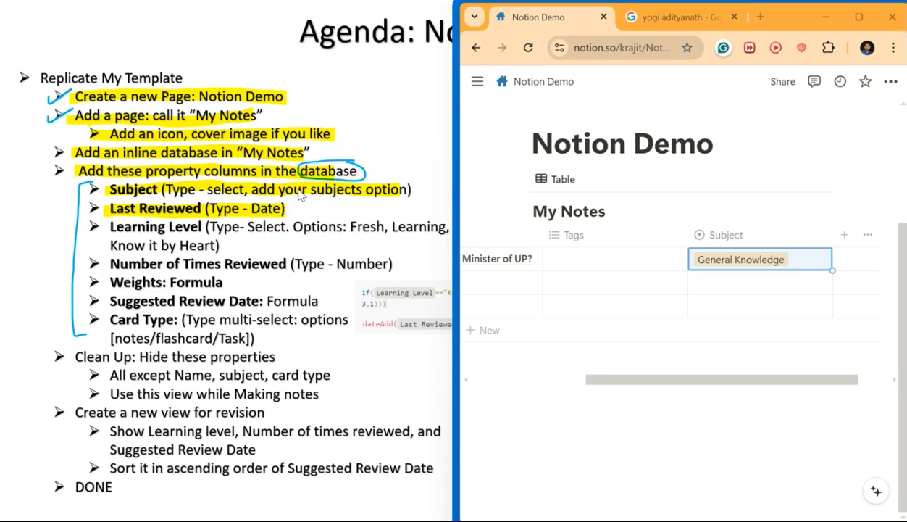
- Add a new property named "Last Reviewed" to the My Notes database
{"action": "scroll", "coordinate": [634, 304], "scroll_direction": "right", "scroll_amount": 2}
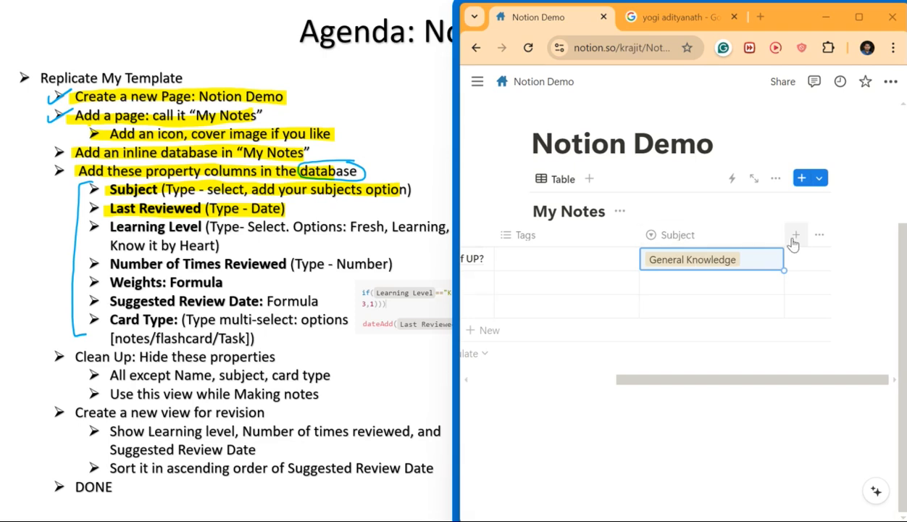
{"action": "left_click", "coordinate": [794, 239]}
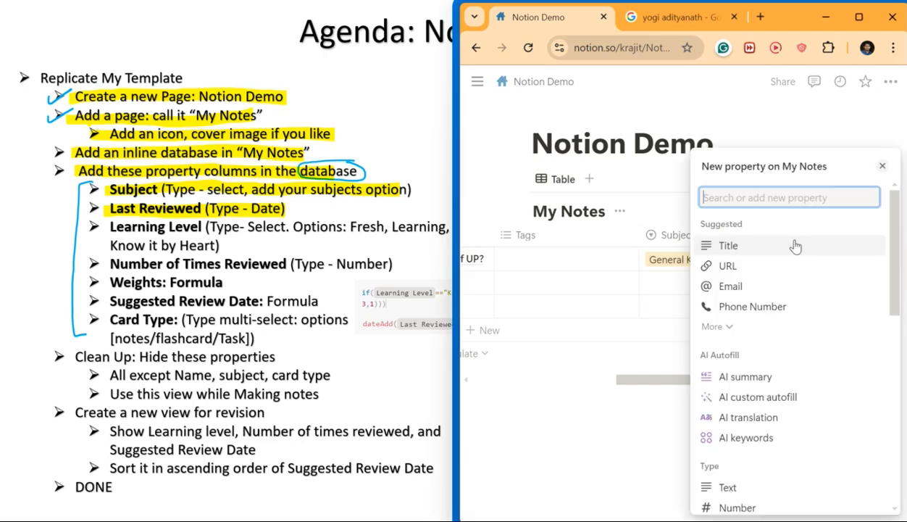
{"action": "type", "text": "Last "}
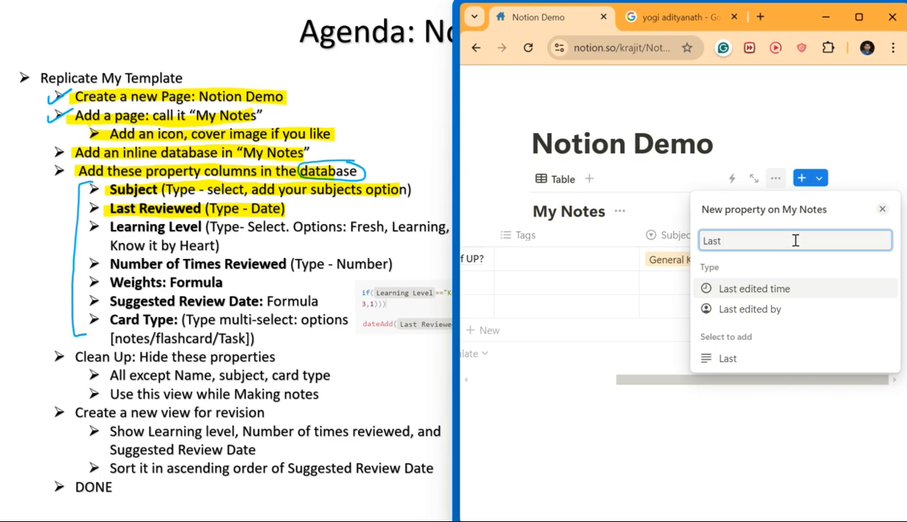
{"action": "type", "text": "Re"}
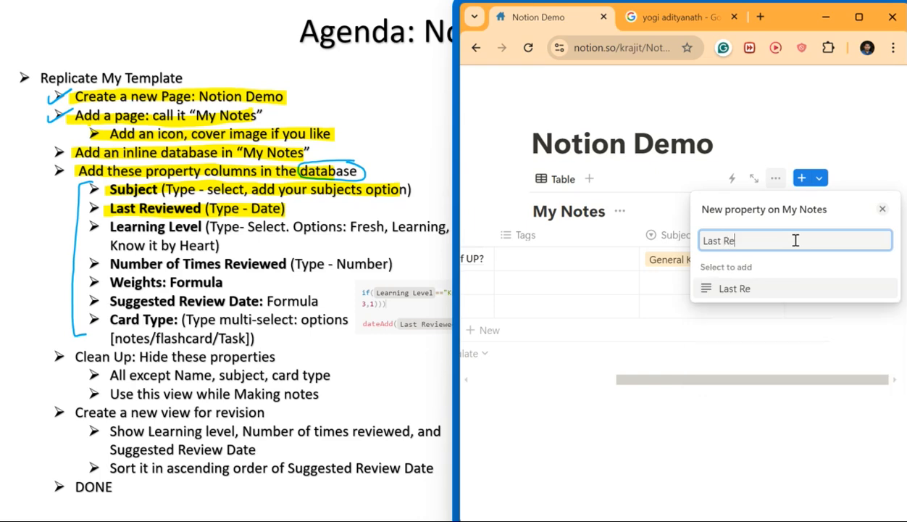
{"action": "type", "text": "viewed"}
{"action": "key", "text": "Return"}
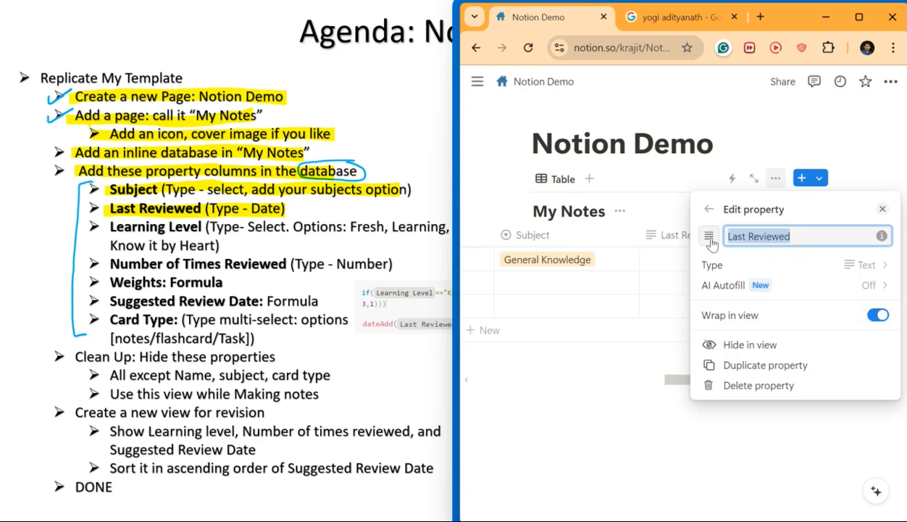
- Change the Last Reviewed property's type to Date and close its settings
{"action": "left_click", "coordinate": [776, 268]}
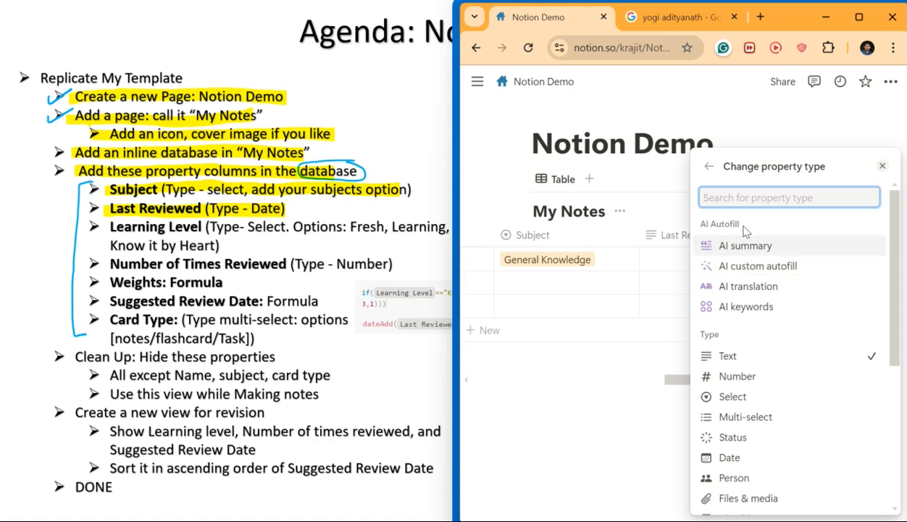
{"action": "scroll", "coordinate": [752, 328], "scroll_direction": "down", "scroll_amount": 1}
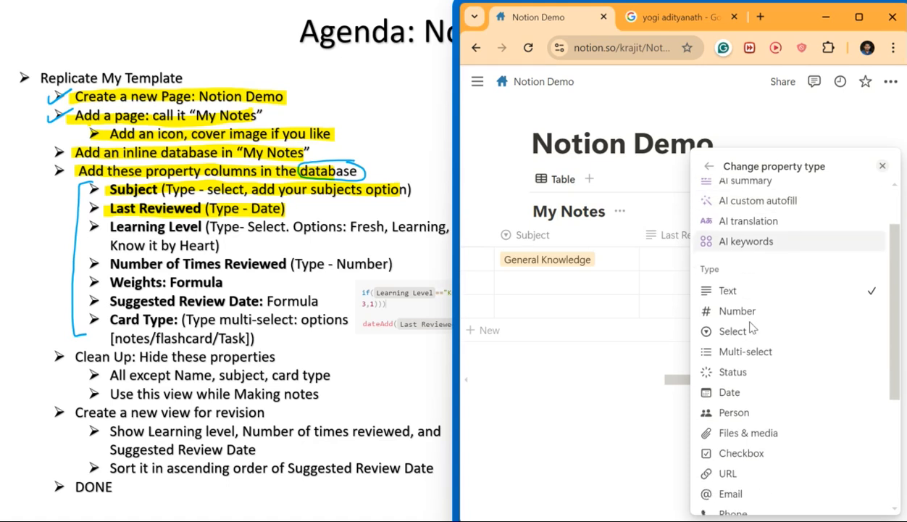
{"action": "left_click", "coordinate": [744, 399]}
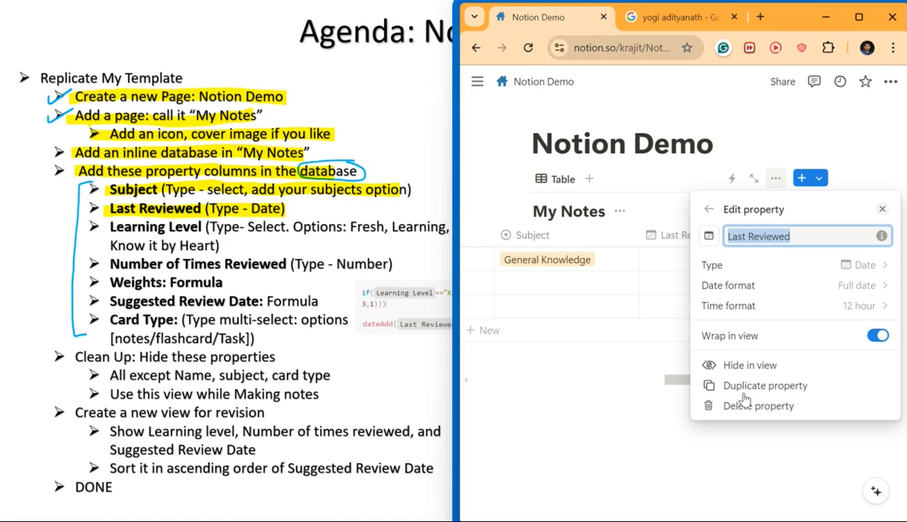
{"action": "left_click", "coordinate": [627, 446]}
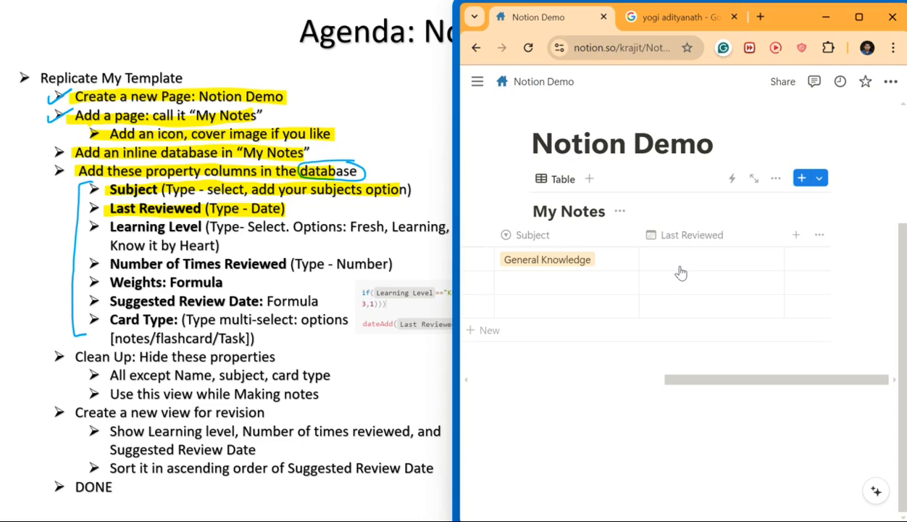
- Set the Last Reviewed date of the General Knowledge entry to August 3, 2024
{"action": "left_click", "coordinate": [706, 260]}
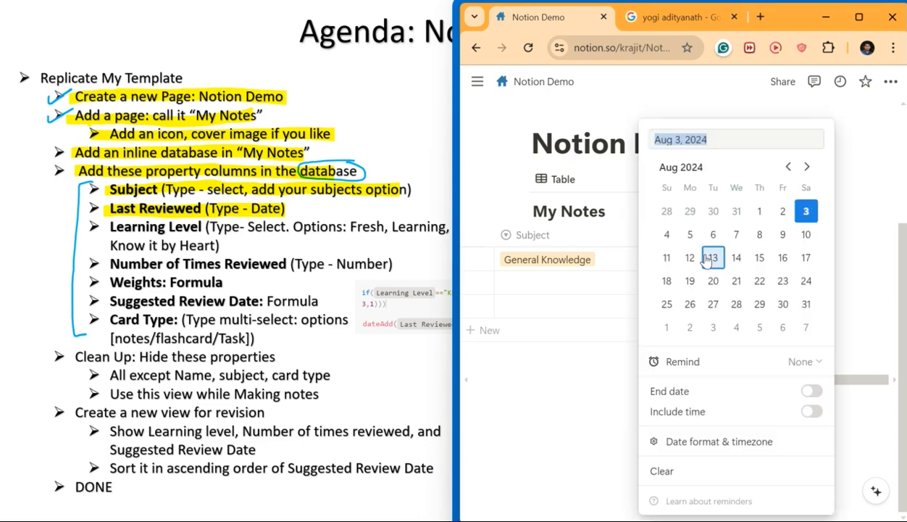
{"action": "left_click", "coordinate": [807, 211]}
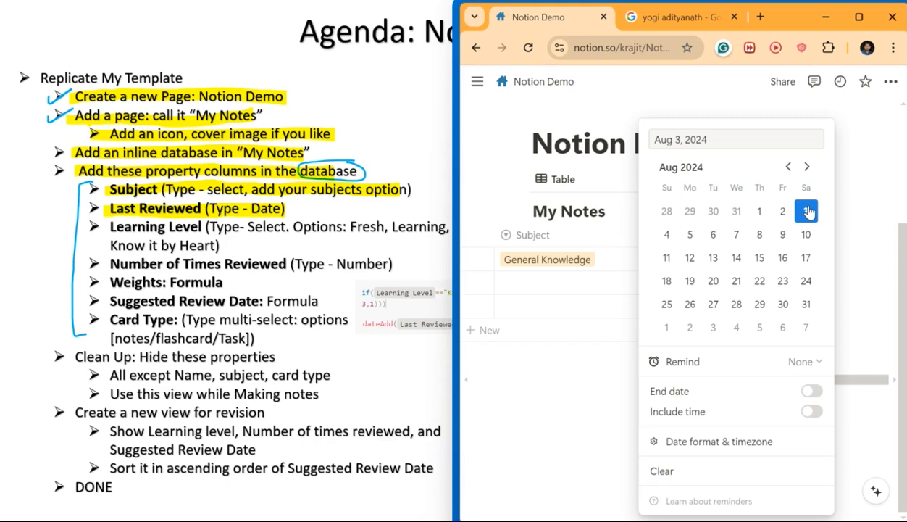
{"action": "left_click", "coordinate": [597, 391]}
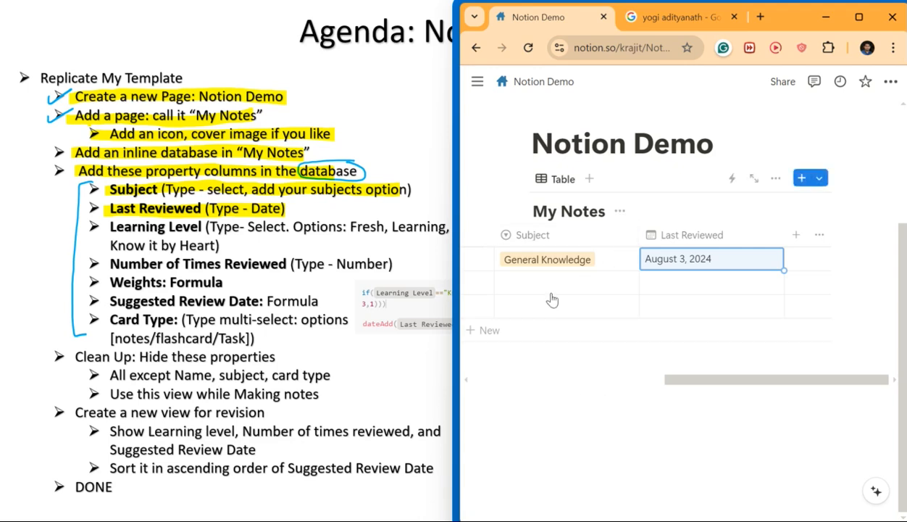
{"action": "scroll", "coordinate": [577, 299], "scroll_direction": "left", "scroll_amount": 3}
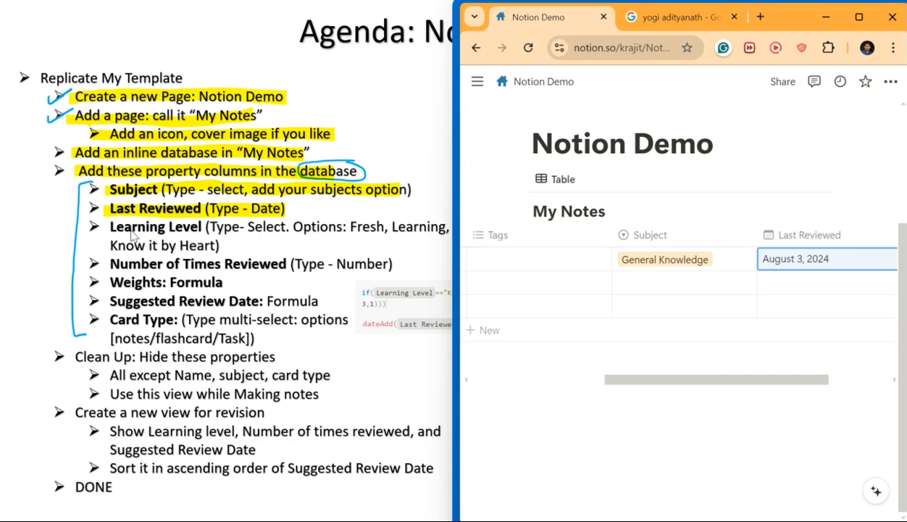
{"action": "left_click", "coordinate": [84, 237]}
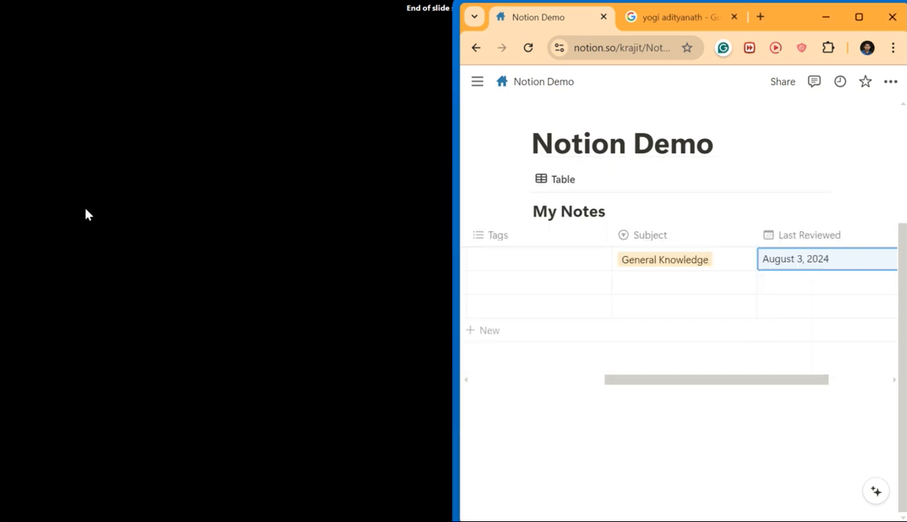
{"action": "key", "text": "alt+Tab"}
{"action": "key", "text": "alt+Tab"}
{"action": "key", "text": "alt+Tab"}
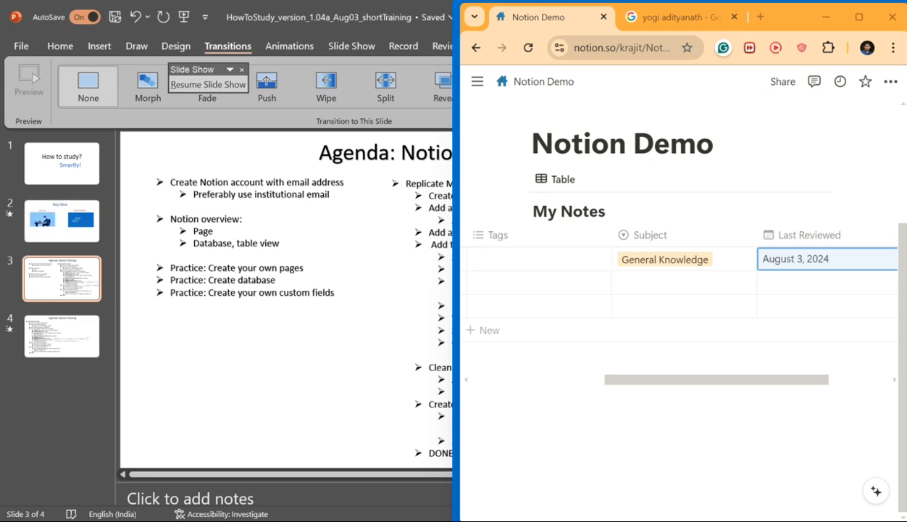
{"action": "key", "text": "alt+Tab"}
{"action": "key", "text": "alt+Tab"}
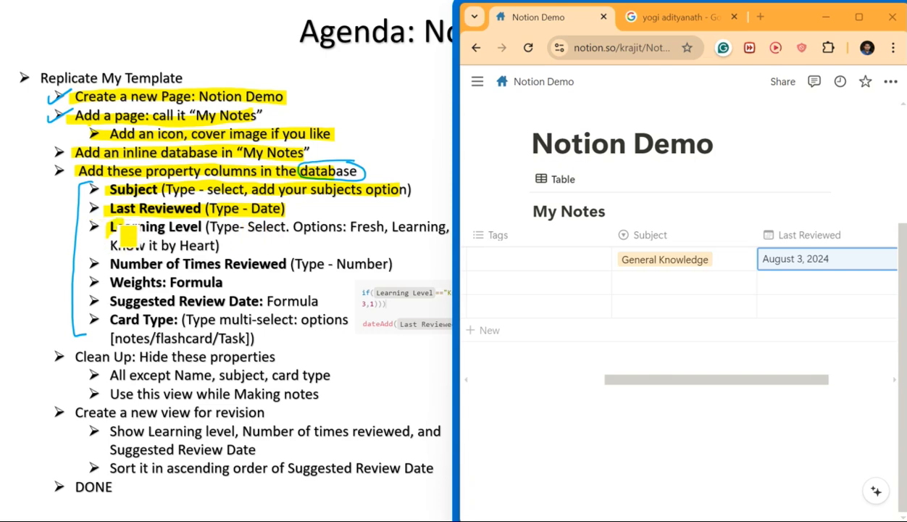
- Highlight the Learning Level name and its Select type in the agenda slide's property list
{"action": "left_click_drag", "start_coordinate": [114, 226], "coordinate": [117, 231]}
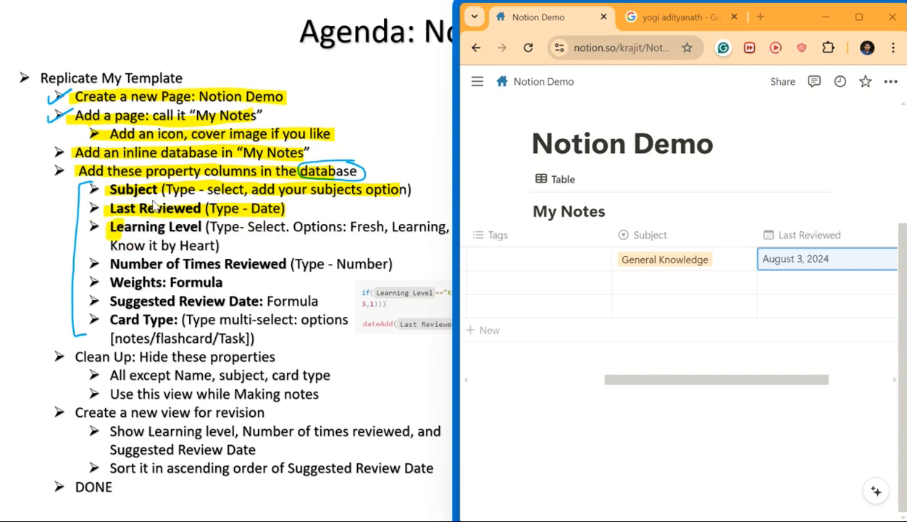
{"action": "scroll", "coordinate": [616, 259], "scroll_direction": "left", "scroll_amount": 3}
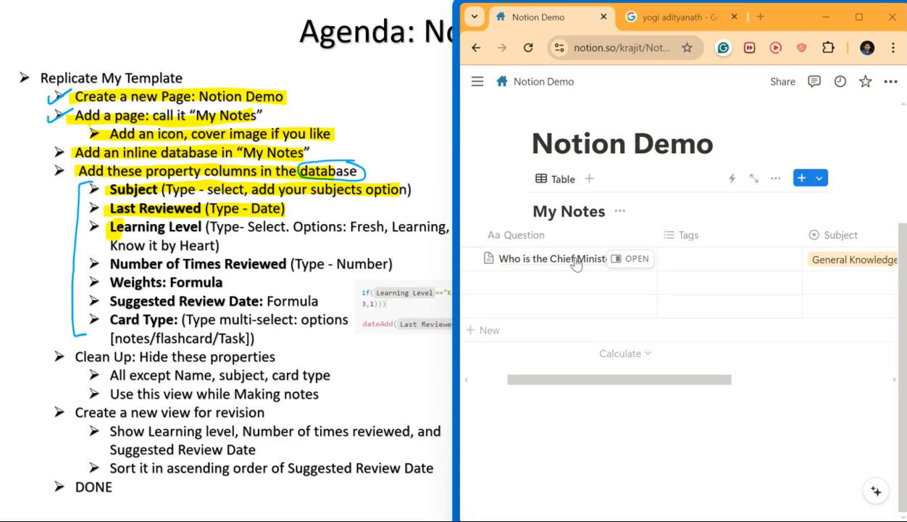
{"action": "left_click_drag", "start_coordinate": [147, 234], "coordinate": [202, 234]}
{"action": "left_click_drag", "start_coordinate": [244, 230], "coordinate": [287, 231]}
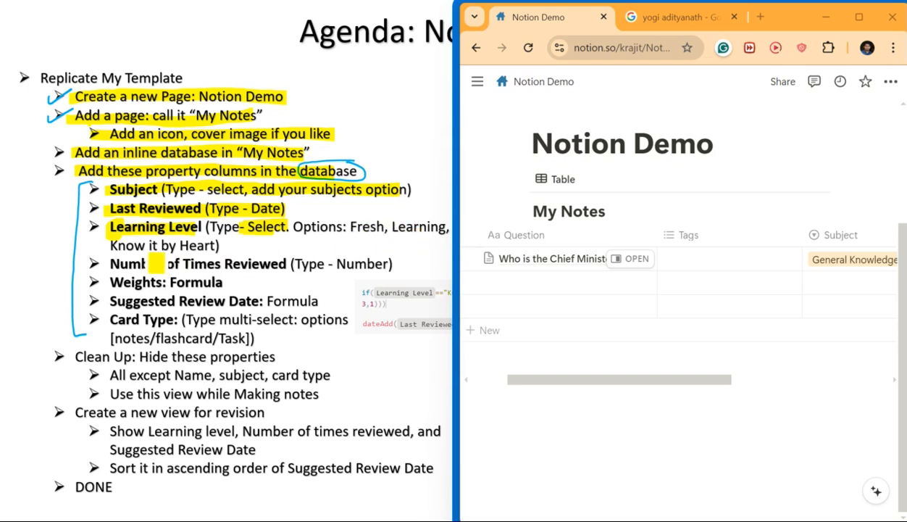
{"action": "key", "text": "Escape"}
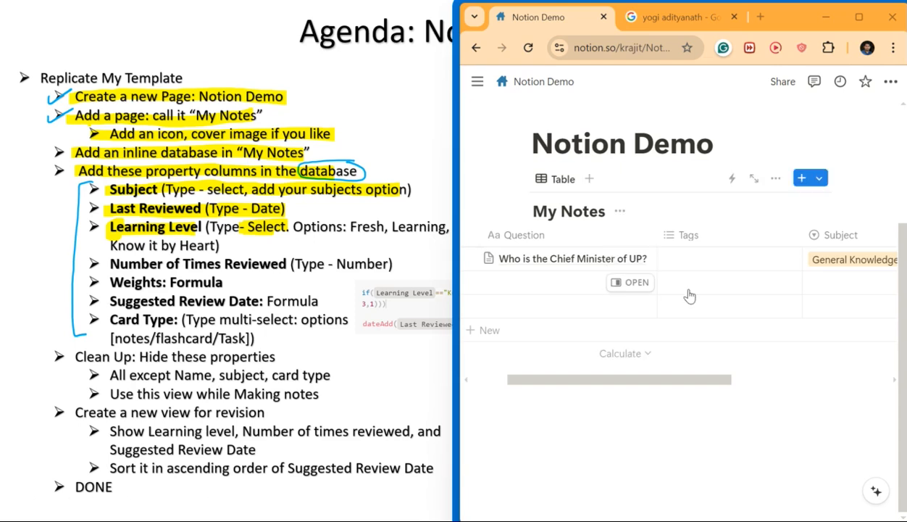
- Add a new property named "Learning Level" after the Last Reviewed column in My Notes
{"action": "scroll", "coordinate": [689, 295], "scroll_direction": "right", "scroll_amount": 4}
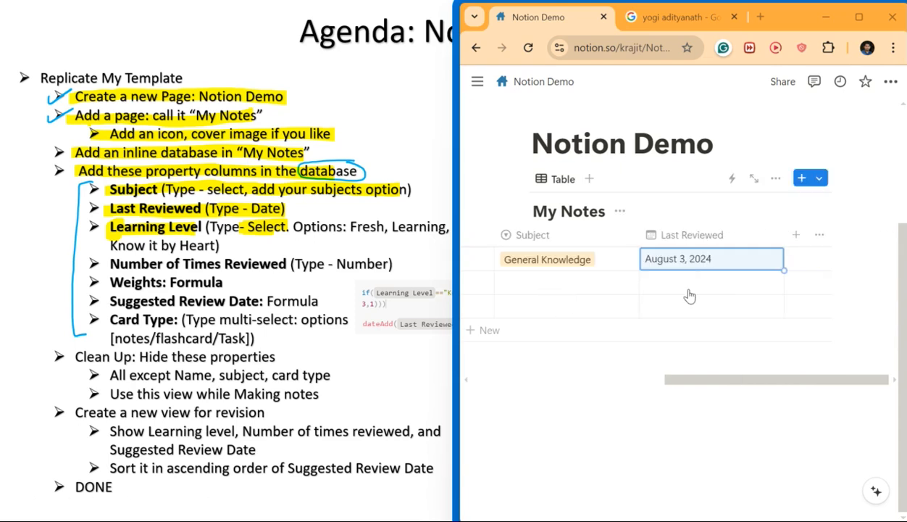
{"action": "left_click", "coordinate": [796, 236]}
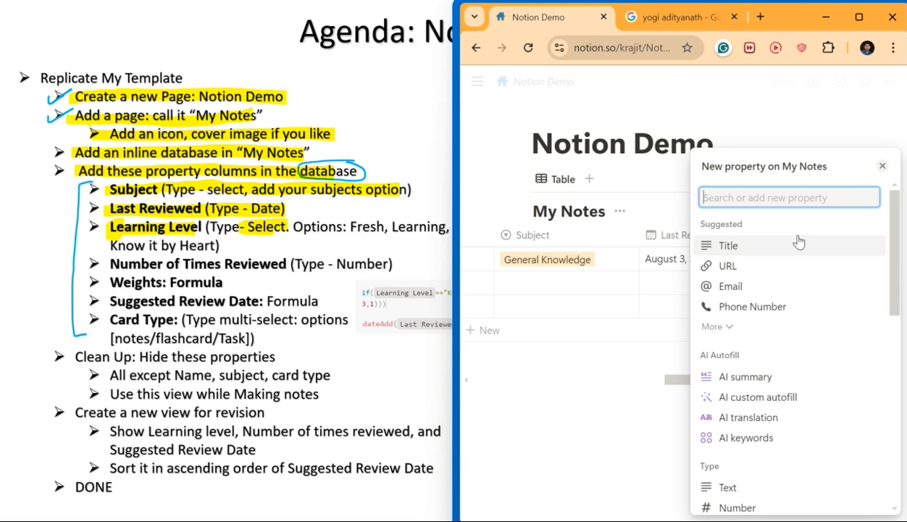
{"action": "type", "text": "Lear"}
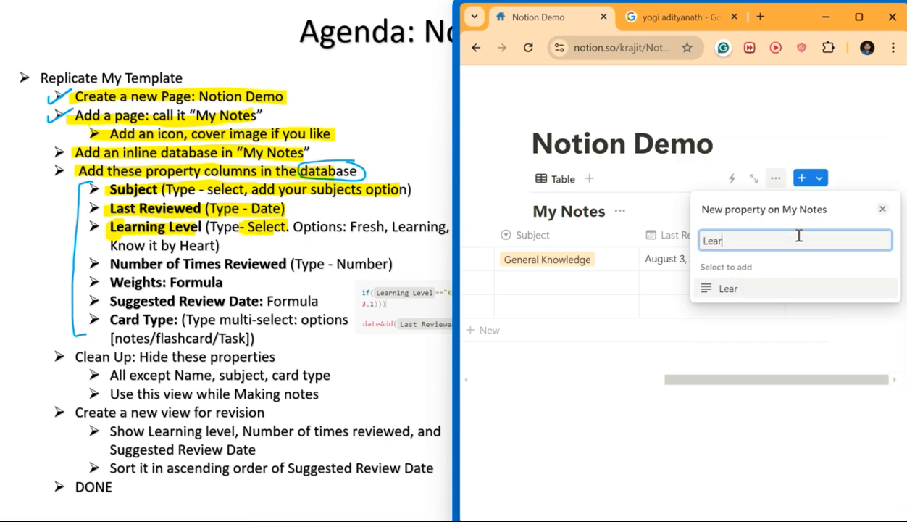
{"action": "type", "text": "ning Level"}
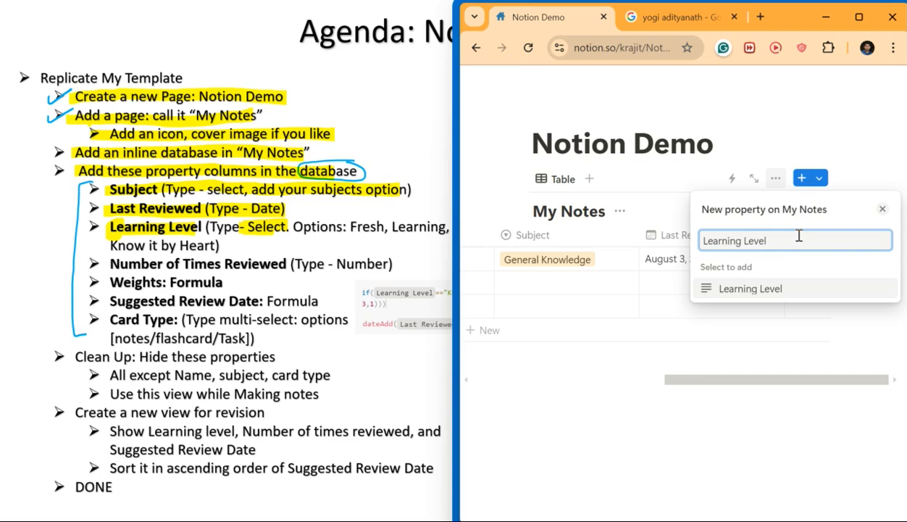
{"action": "key", "text": "Return"}
{"action": "left_click", "coordinate": [633, 489]}
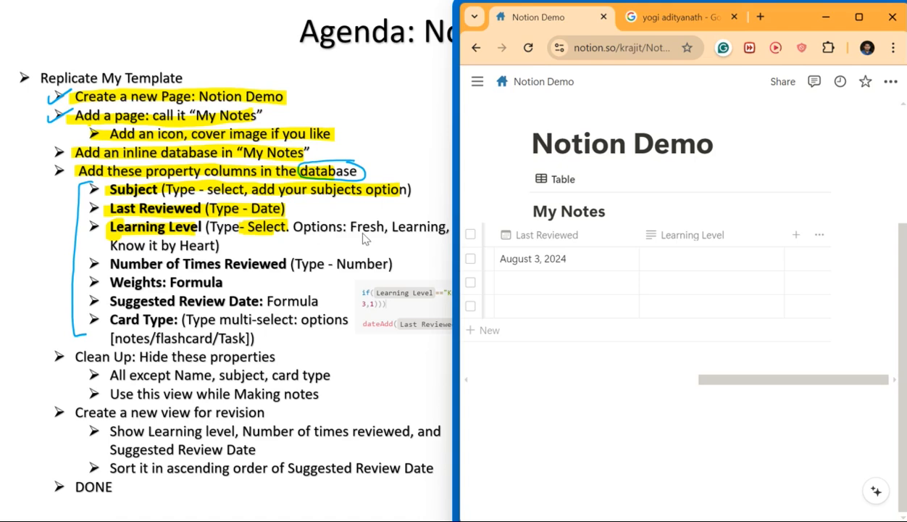
- Change the Learning Level property's type to Select
{"action": "left_click", "coordinate": [681, 235]}
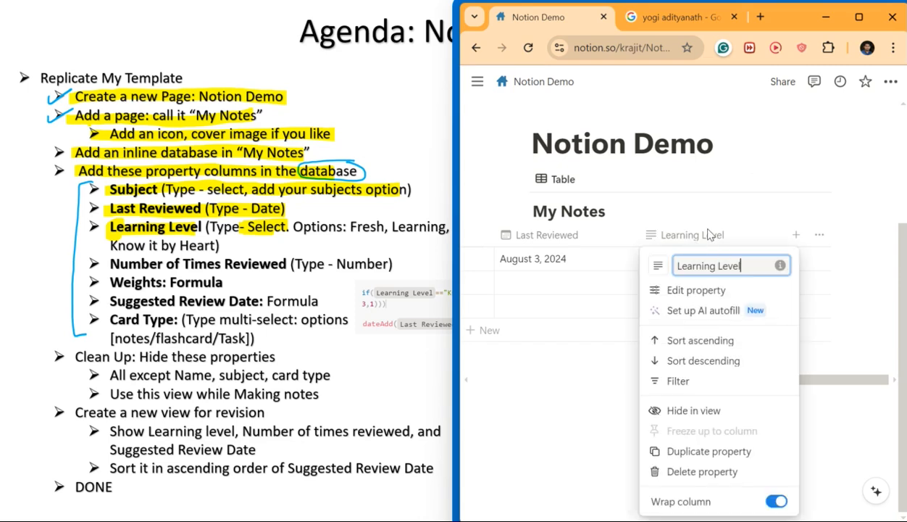
{"action": "left_click", "coordinate": [697, 291]}
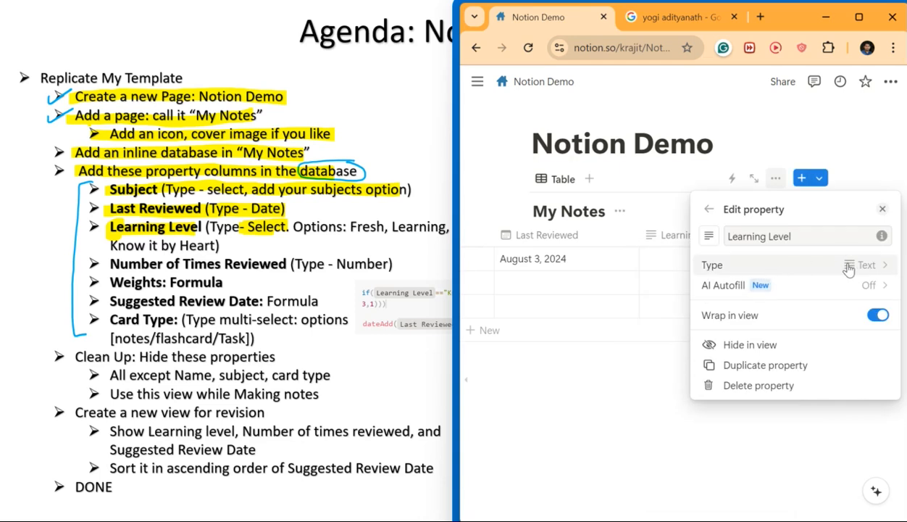
{"action": "left_click", "coordinate": [806, 266]}
{"action": "scroll", "coordinate": [808, 269], "scroll_direction": "down", "scroll_amount": 2}
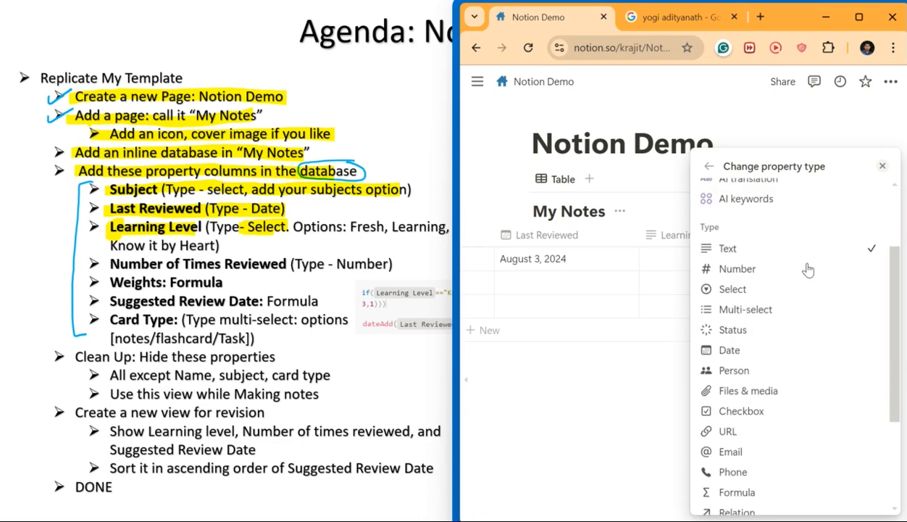
{"action": "left_click", "coordinate": [733, 290]}
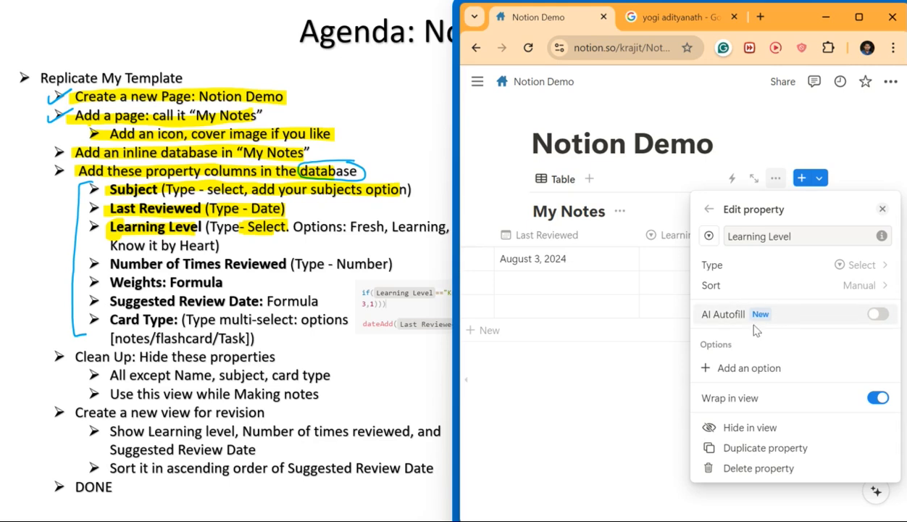
- Add "fresh" as the first option of the Learning Level property
{"action": "left_click", "coordinate": [760, 370]}
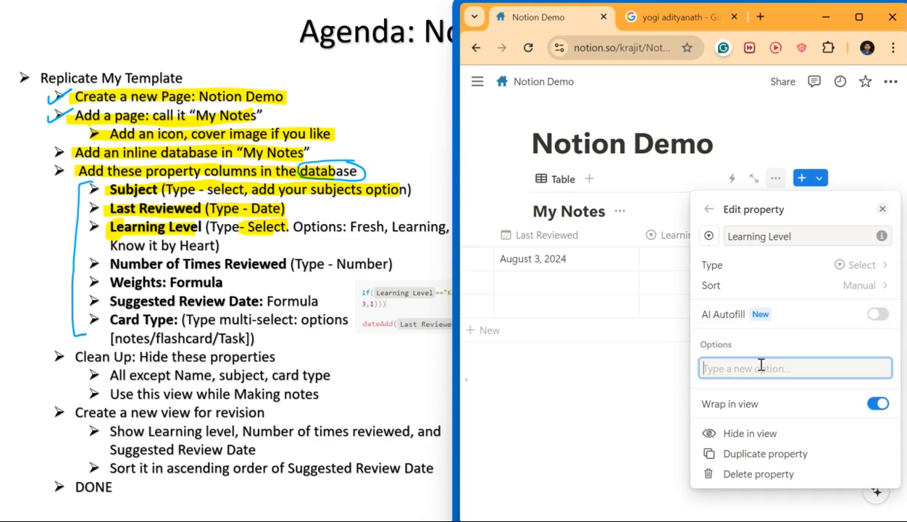
{"action": "type", "text": "f"}
{"action": "key", "text": "BackSpace"}
{"action": "type", "text": "fresh"}
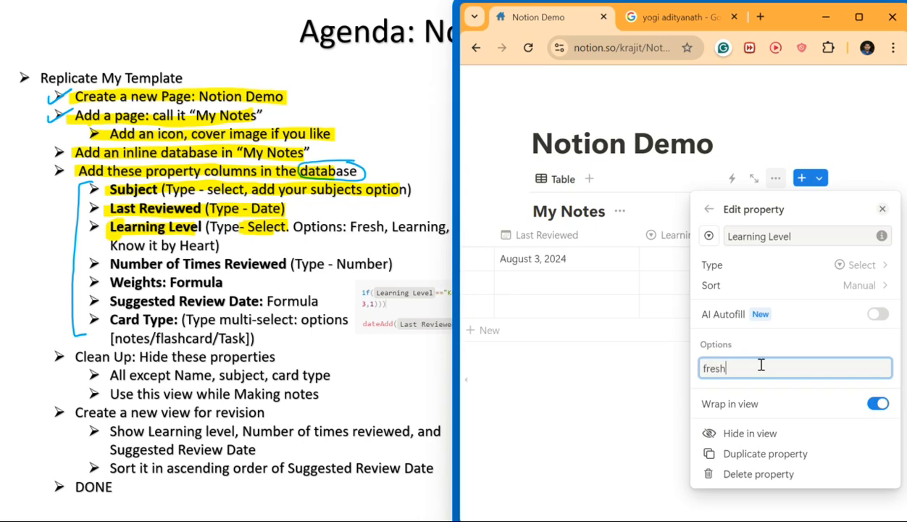
{"action": "key", "text": "Return"}
- Add a second option named "learning", in lowercase, to the Learning Level property
{"action": "type", "text": "Learni"}
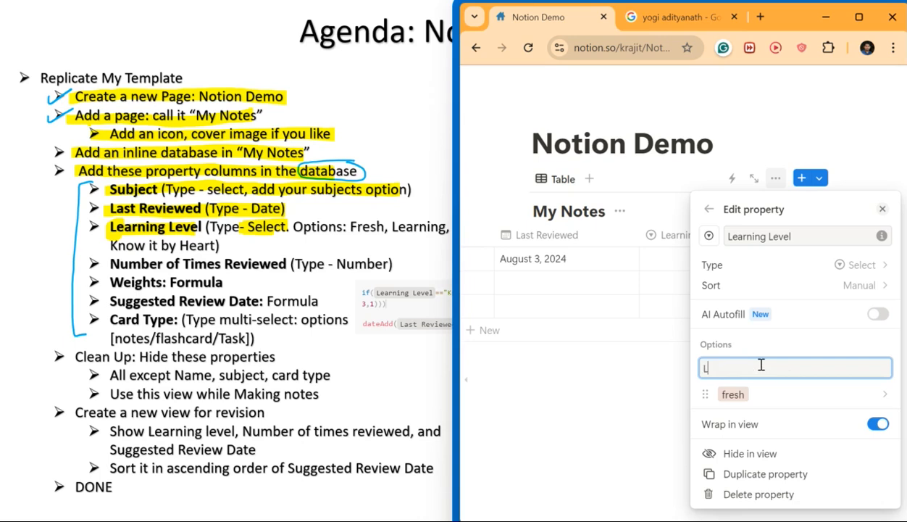
{"action": "key", "text": "BackSpace"}
{"action": "key", "text": "BackSpace"}
{"action": "key", "text": "BackSpace"}
{"action": "key", "text": "BackSpace"}
{"action": "key", "text": "BackSpace"}
{"action": "key", "text": "BackSpace"}
{"action": "type", "text": "learning"}
{"action": "key", "text": "Return"}
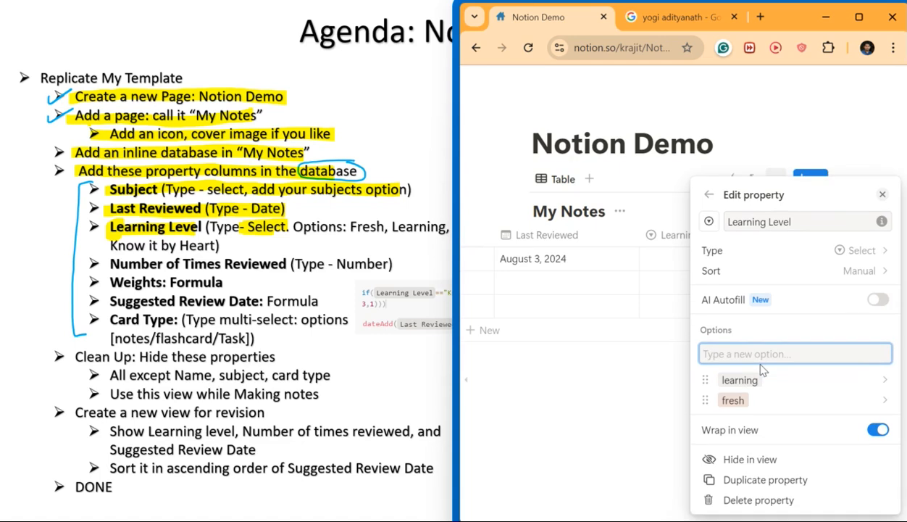
- Add a "know it by heart" option to the Learning Level property and colour it green
{"action": "type", "text": "know it by heart"}
{"action": "key", "text": "Return"}
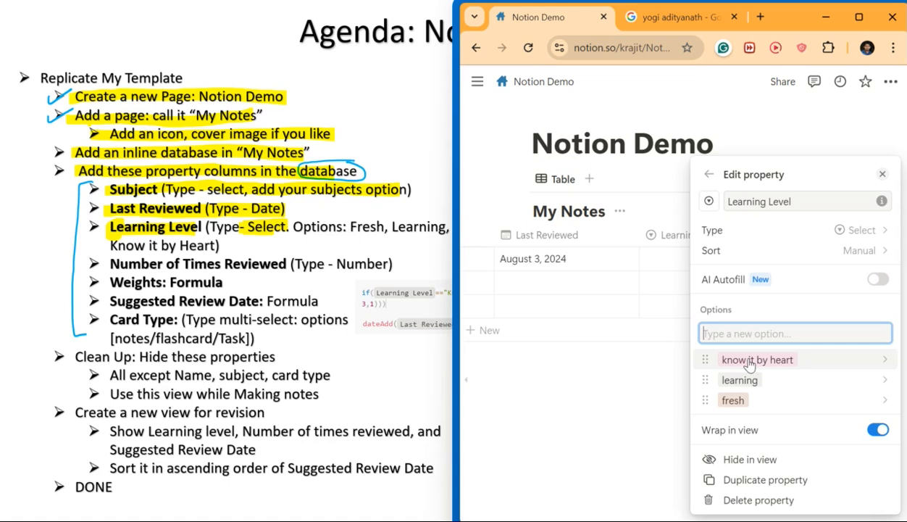
{"action": "left_click", "coordinate": [762, 362]}
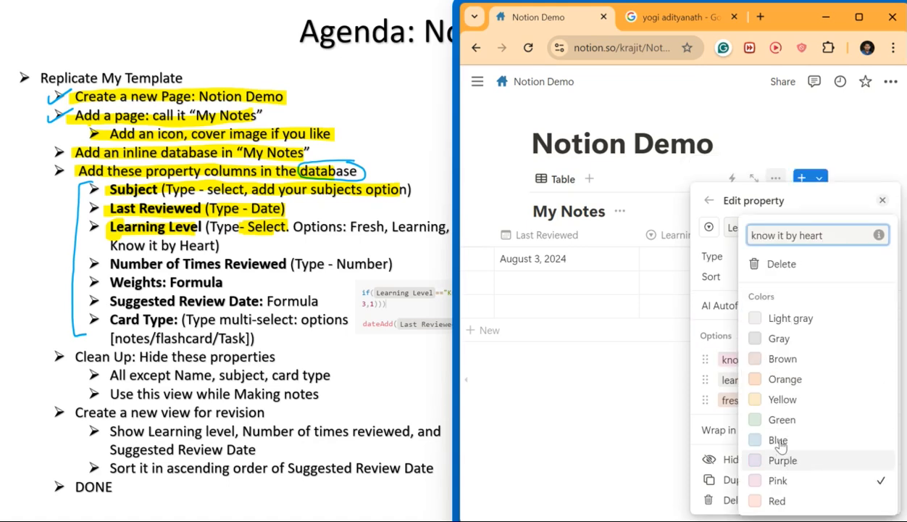
{"action": "left_click", "coordinate": [760, 419]}
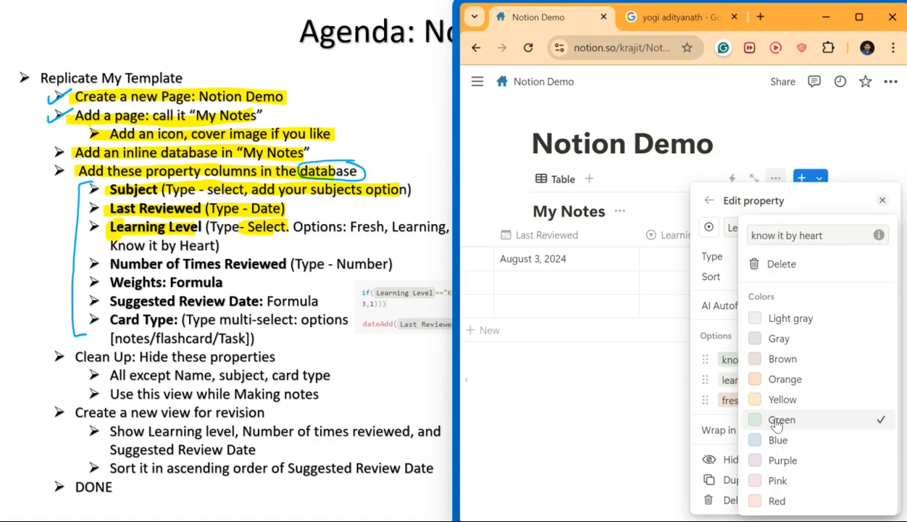
- Colour the Learning Level property's "learning" option yellow and its "fresh" option red
{"action": "left_click", "coordinate": [729, 389]}
{"action": "left_click", "coordinate": [728, 388]}
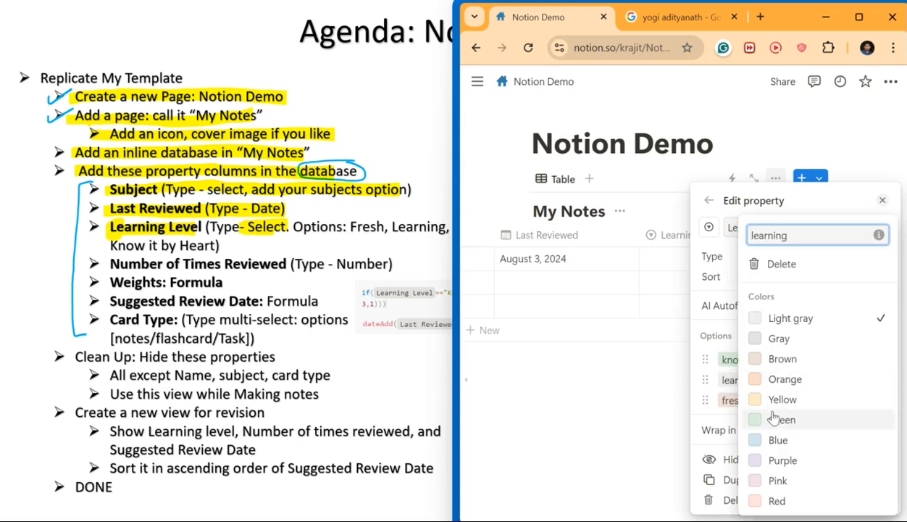
{"action": "left_click", "coordinate": [753, 399]}
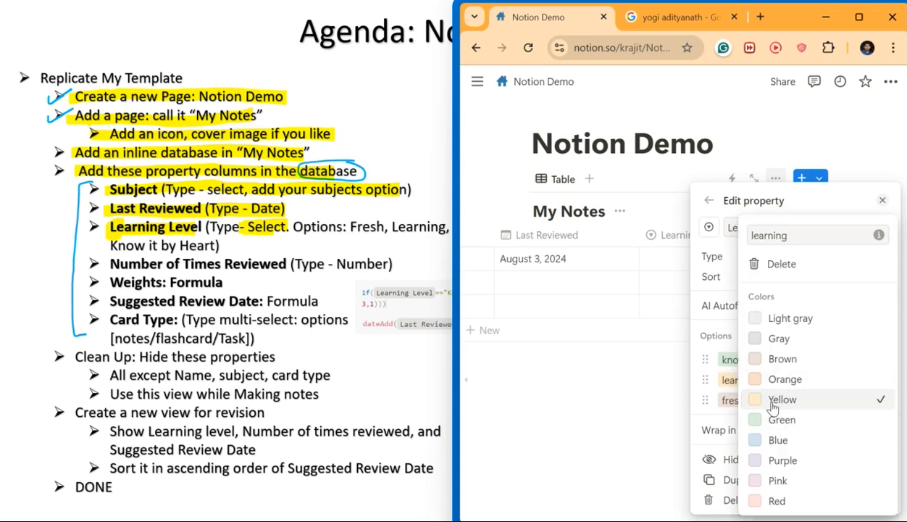
{"action": "left_click", "coordinate": [731, 405]}
{"action": "left_click", "coordinate": [732, 403]}
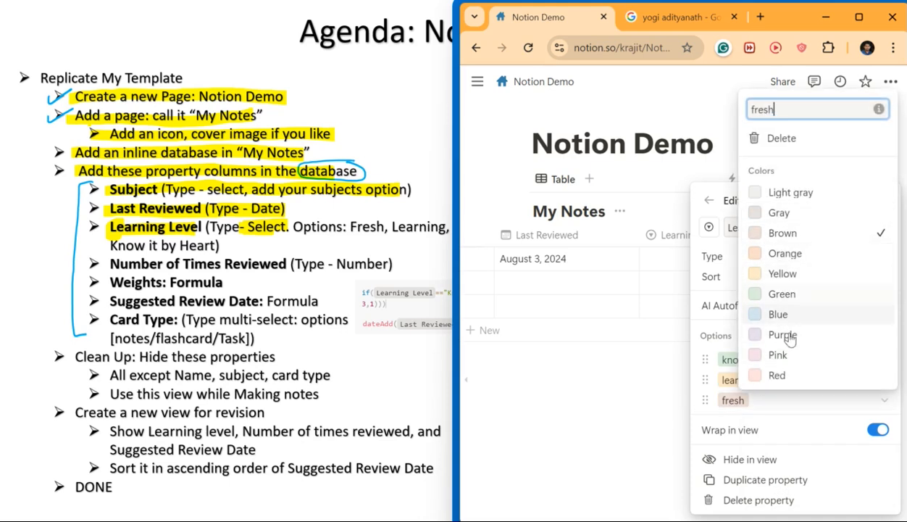
{"action": "left_click", "coordinate": [779, 373]}
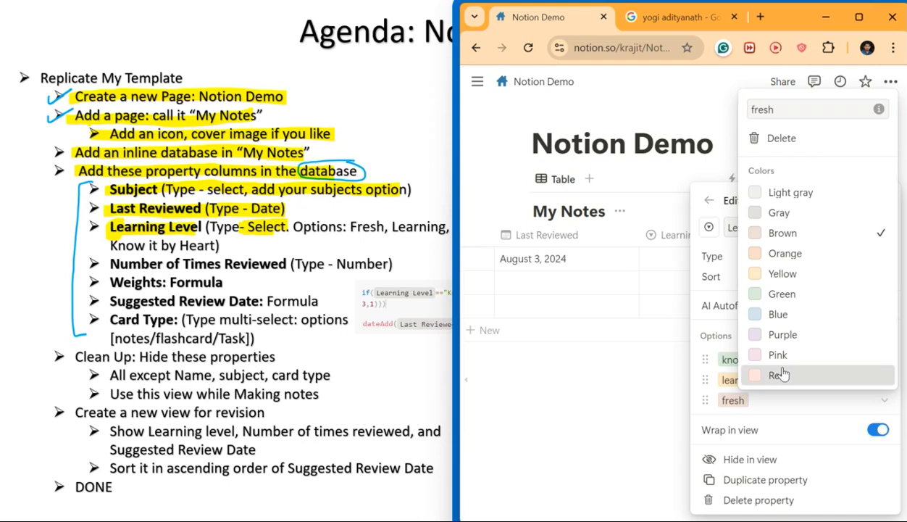
{"action": "left_click", "coordinate": [652, 391]}
{"action": "left_click", "coordinate": [655, 390]}
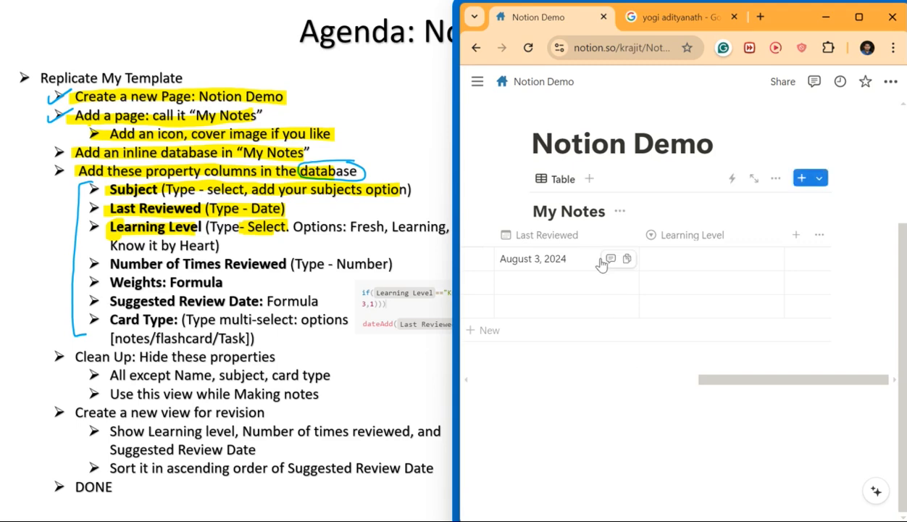
- Set the Learning Level of the "Who is the Chief Minister of UP?" entry to fresh
{"action": "scroll", "coordinate": [605, 260], "scroll_direction": "left", "scroll_amount": 5}
{"action": "scroll", "coordinate": [528, 261], "scroll_direction": "left", "scroll_amount": 5}
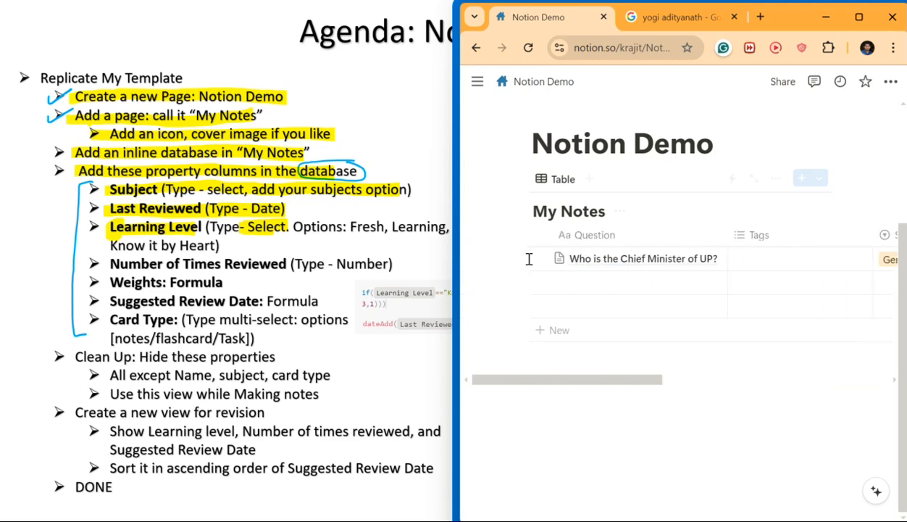
{"action": "scroll", "coordinate": [654, 265], "scroll_direction": "right", "scroll_amount": 6}
{"action": "scroll", "coordinate": [652, 268], "scroll_direction": "right", "scroll_amount": 3}
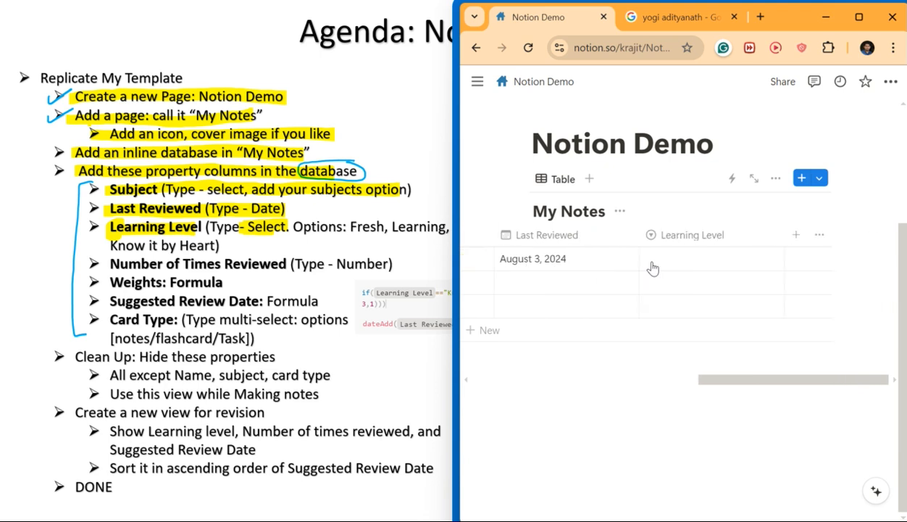
{"action": "left_click", "coordinate": [691, 259]}
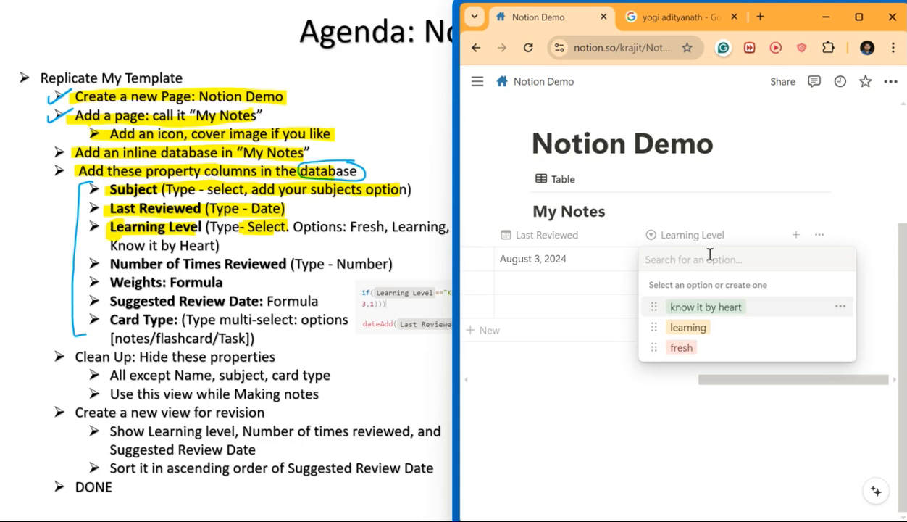
{"action": "left_click", "coordinate": [682, 348]}
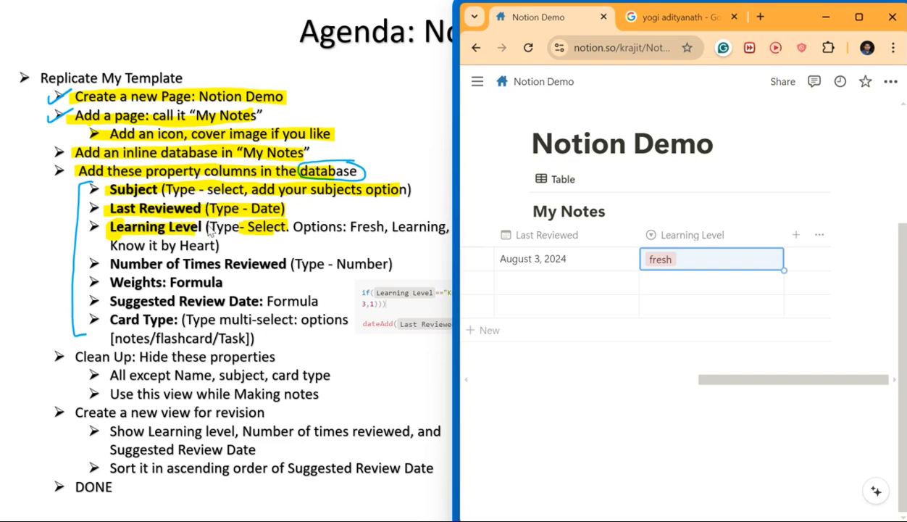
- Switch to the PowerPoint agenda slide and highlight the rest of the Learning Level line, including its options, in yellow
{"action": "left_click_drag", "start_coordinate": [205, 228], "coordinate": [449, 231]}
{"action": "left_click_drag", "start_coordinate": [110, 246], "coordinate": [239, 245]}
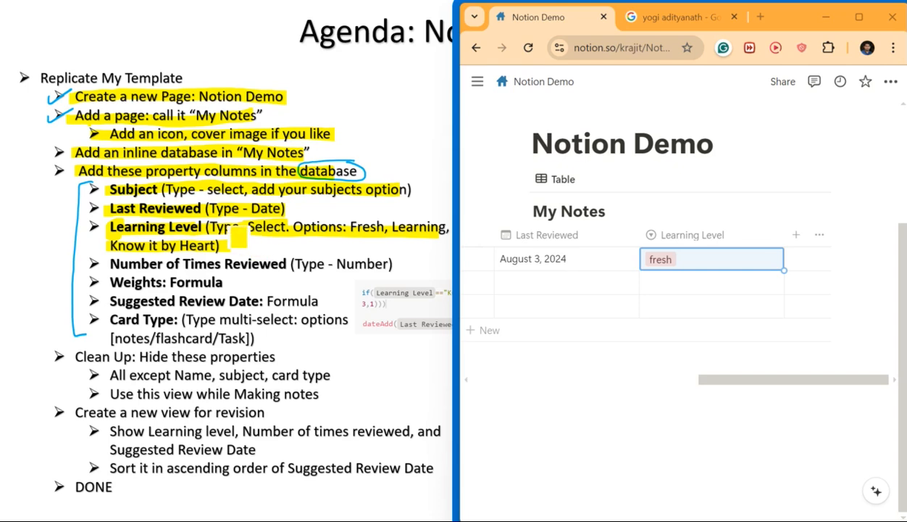
{"action": "left_click", "coordinate": [67, 509]}
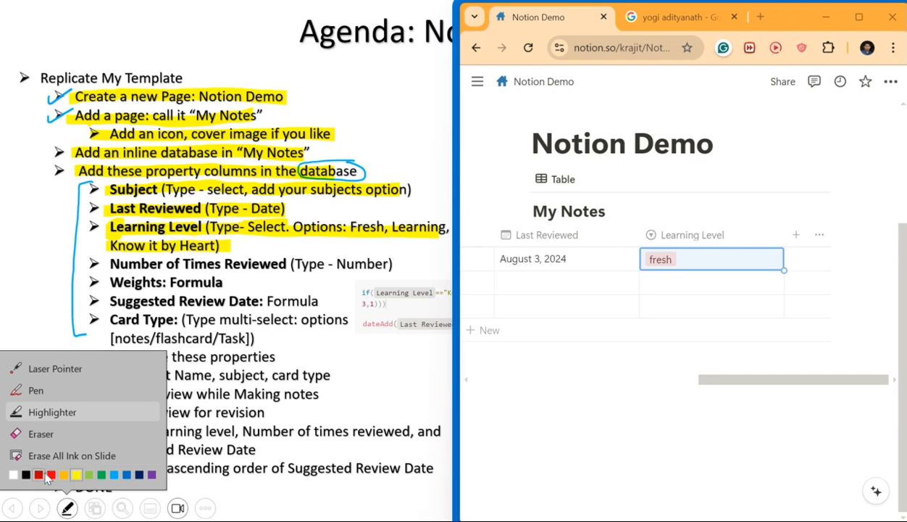
{"action": "left_click", "coordinate": [128, 475]}
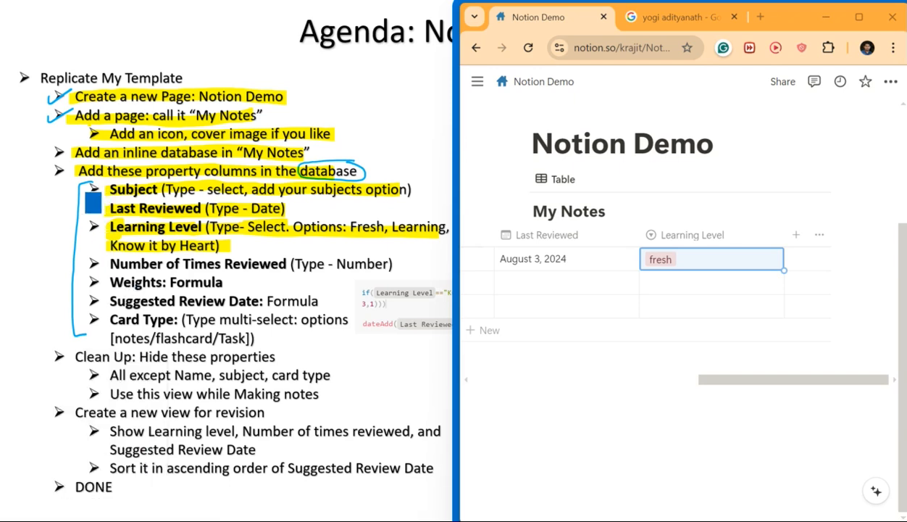
{"action": "left_click", "coordinate": [66, 508]}
{"action": "left_click", "coordinate": [67, 507]}
- With a red pen, tick off Subject, Last Reviewed and Learning Level on the agenda slide and circle the Number of Times Reviewed line
{"action": "left_click", "coordinate": [67, 508]}
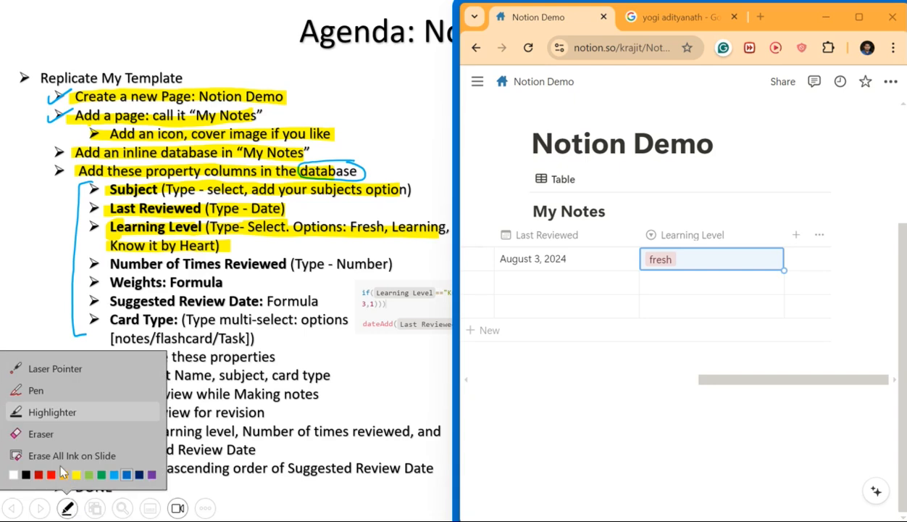
{"action": "left_click", "coordinate": [53, 383]}
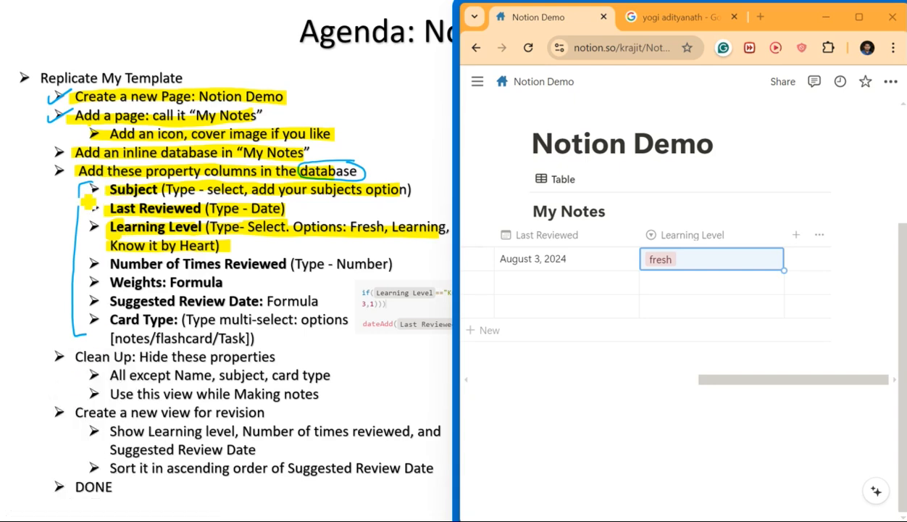
{"action": "left_click", "coordinate": [67, 508]}
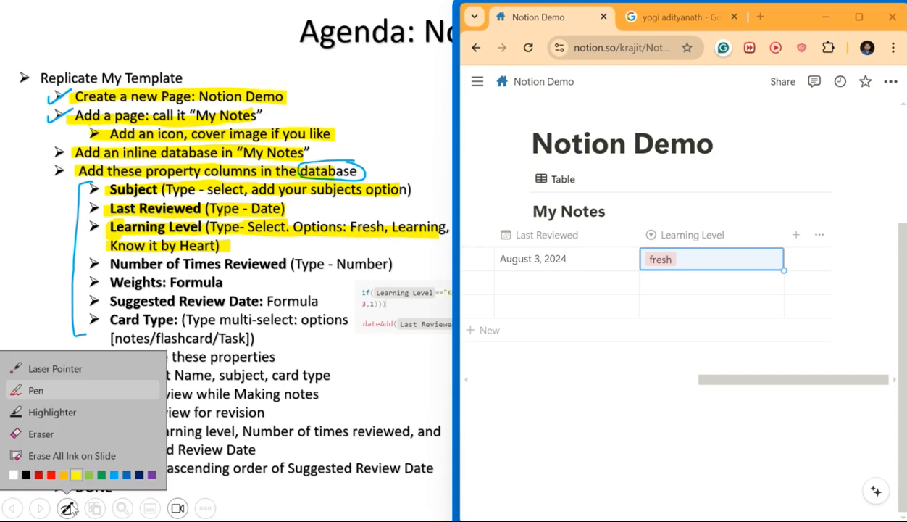
{"action": "left_click", "coordinate": [38, 475]}
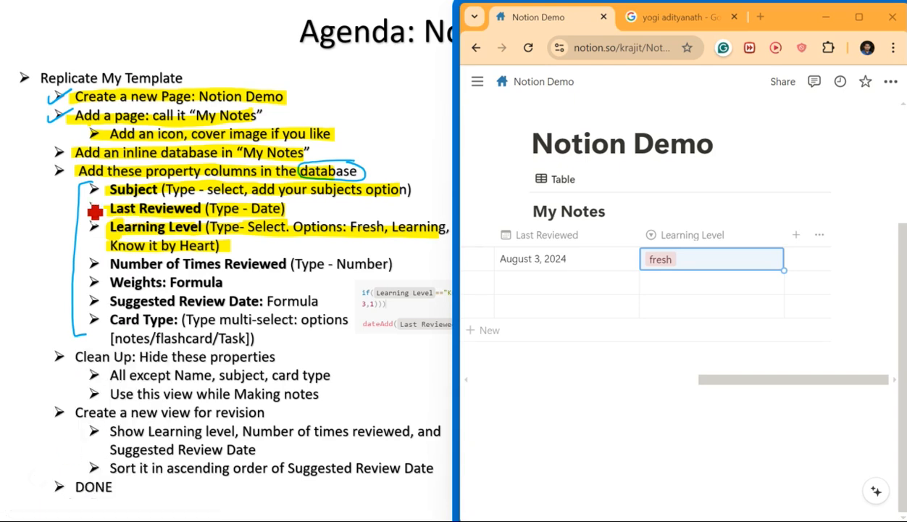
{"action": "left_click_drag", "start_coordinate": [79, 189], "coordinate": [109, 177]}
{"action": "mouse_move", "coordinate": [84, 207]}
{"action": "left_mouse_down"}
{"action": "mouse_move", "coordinate": [107, 202]}
{"action": "mouse_move", "coordinate": [108, 221]}
{"action": "left_mouse_up"}
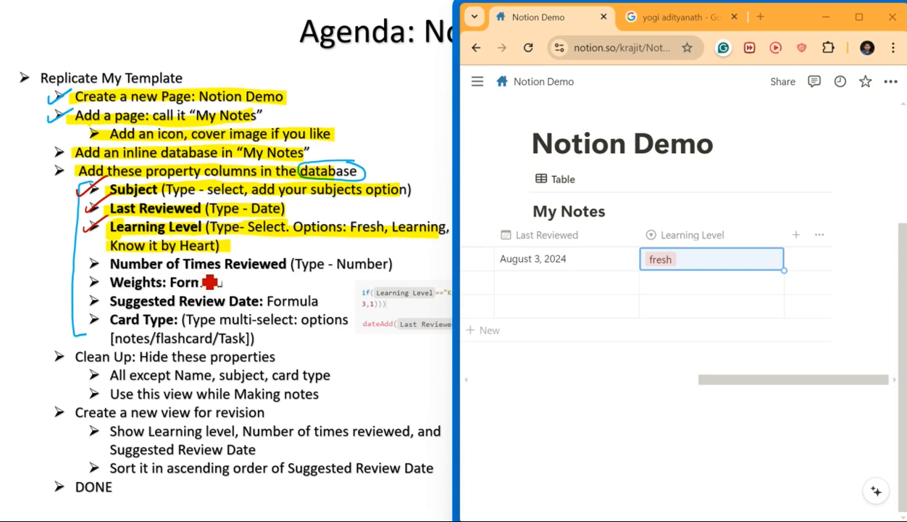
{"action": "key", "text": "Escape"}
{"action": "mouse_move", "coordinate": [136, 256]}
{"action": "left_mouse_down"}
{"action": "mouse_move", "coordinate": [113, 268]}
{"action": "mouse_move", "coordinate": [126, 280]}
{"action": "mouse_move", "coordinate": [307, 285]}
{"action": "mouse_move", "coordinate": [391, 281]}
{"action": "mouse_move", "coordinate": [400, 260]}
{"action": "mouse_move", "coordinate": [211, 269]}
{"action": "left_mouse_up"}
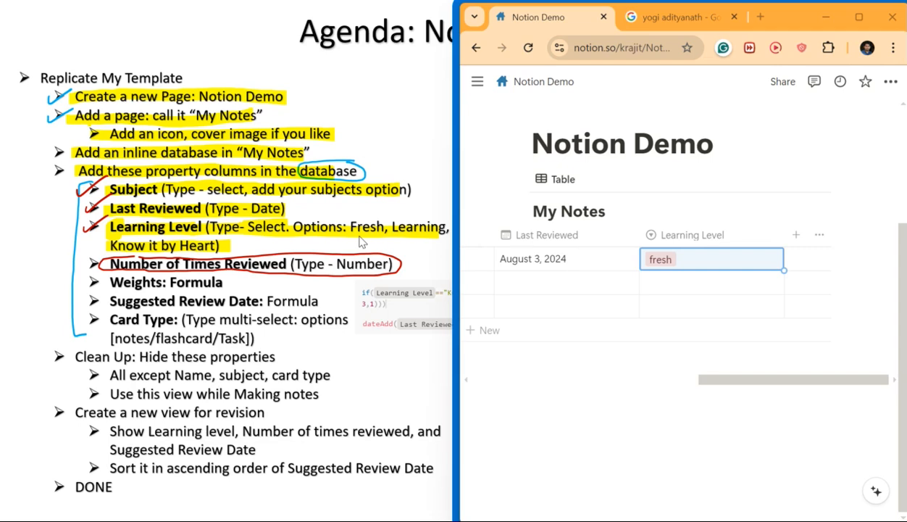
- Back in Notion, add a new property named "Number of Times Reviewed" after the Learning Level column in My Notes
{"action": "left_click", "coordinate": [795, 240]}
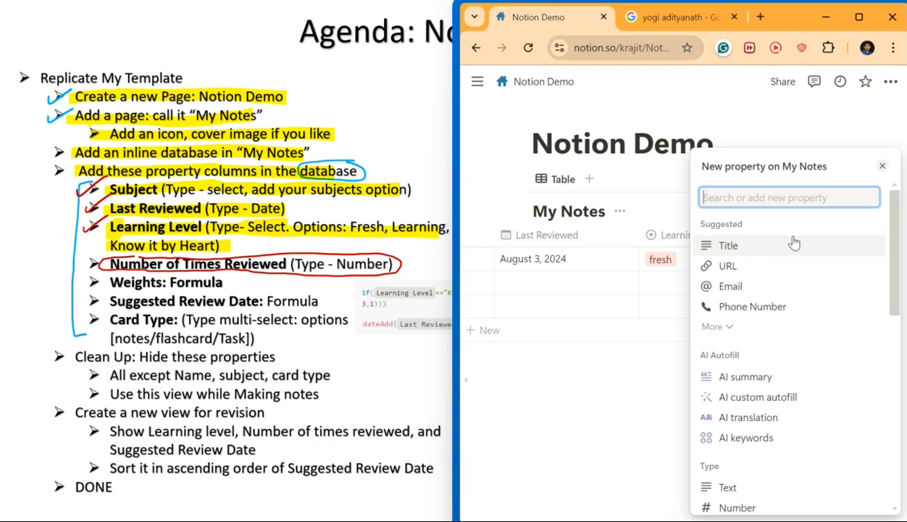
{"action": "type", "text": "Num"}
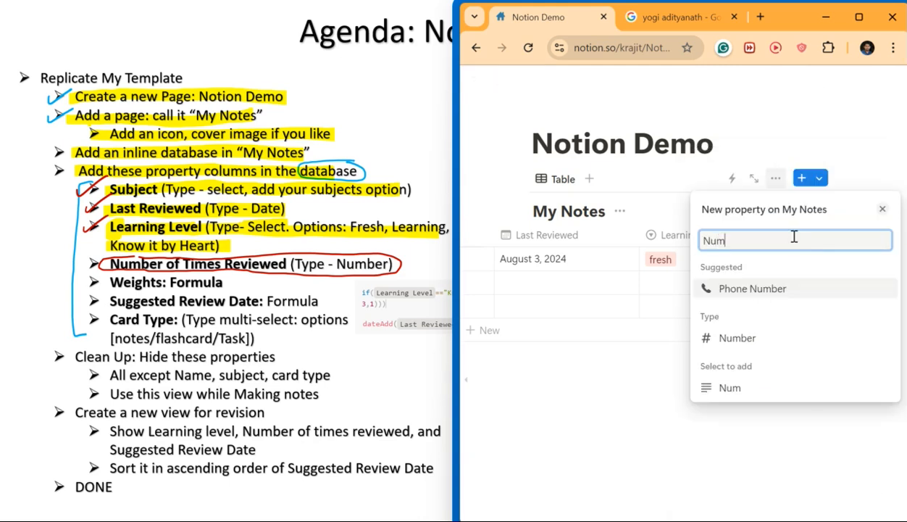
{"action": "type", "text": "ber of "}
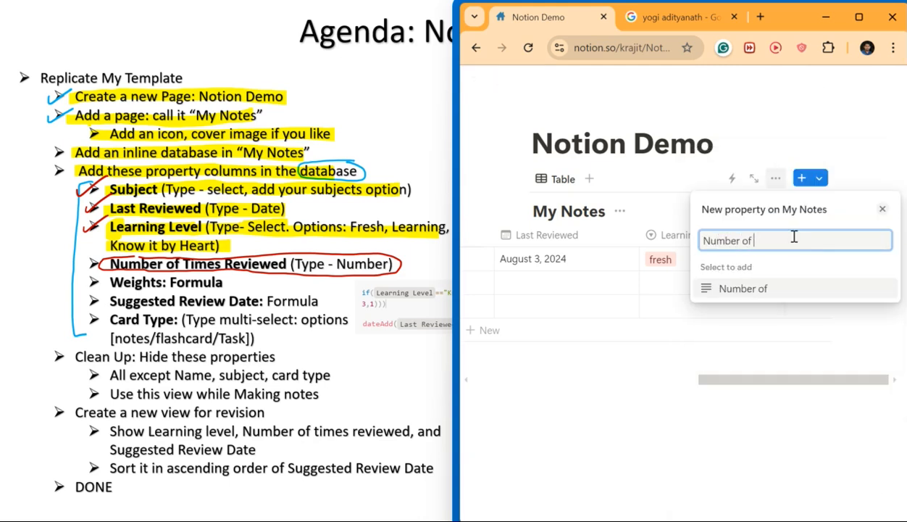
{"action": "type", "text": "Times Reviewed"}
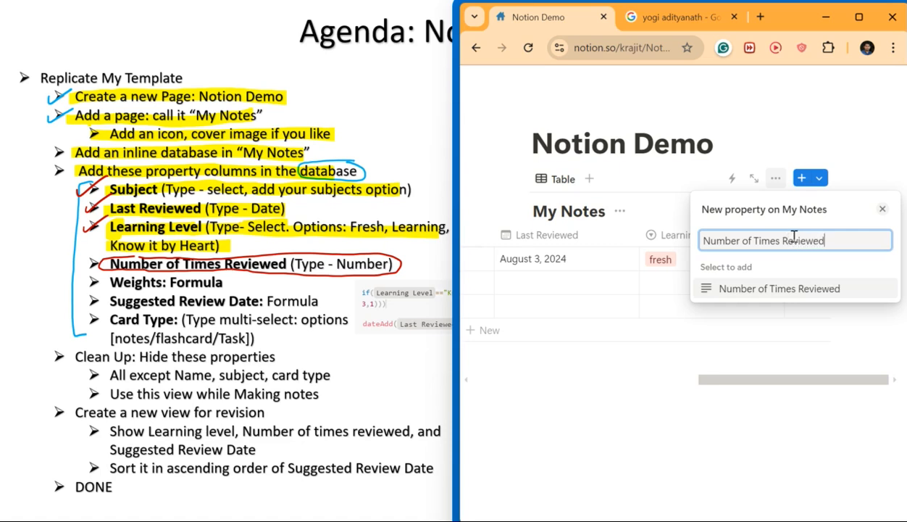
{"action": "key", "text": "Return"}
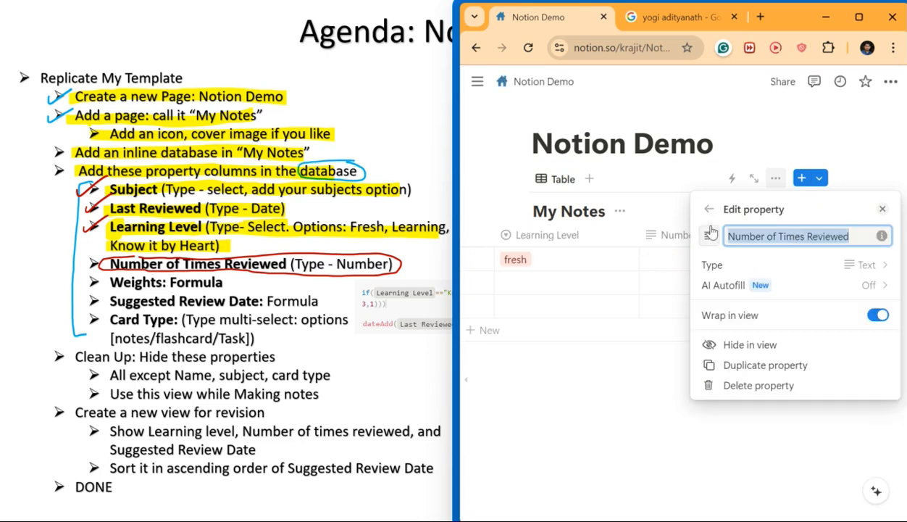
- Change the Number of Times Reviewed property's type to Number
{"action": "left_click", "coordinate": [745, 265]}
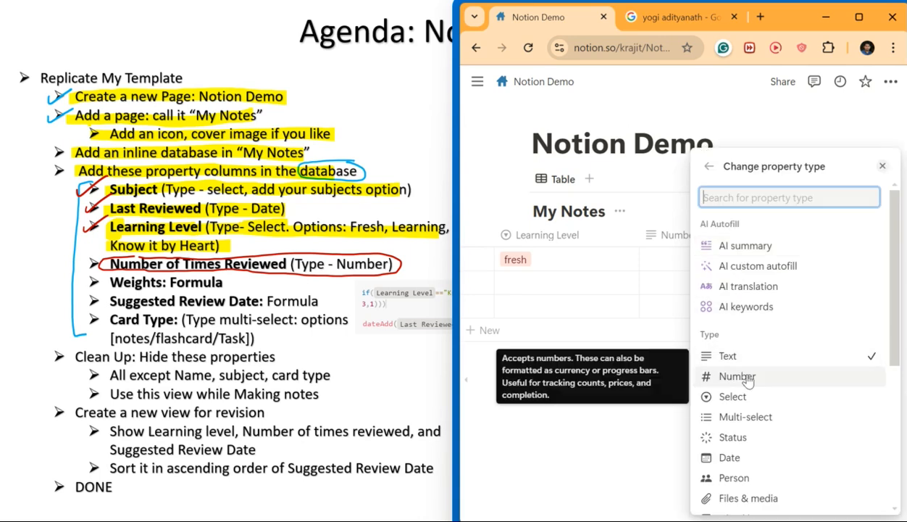
{"action": "left_click", "coordinate": [739, 376]}
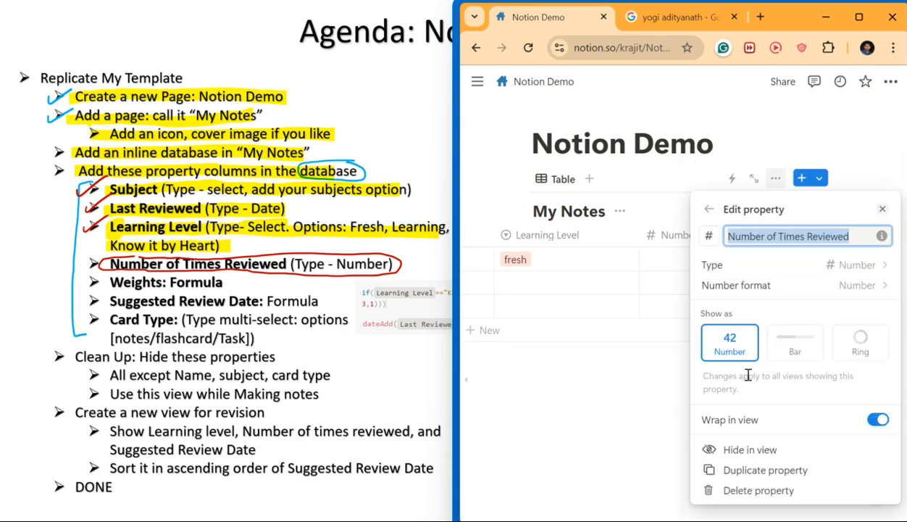
{"action": "left_click", "coordinate": [652, 404]}
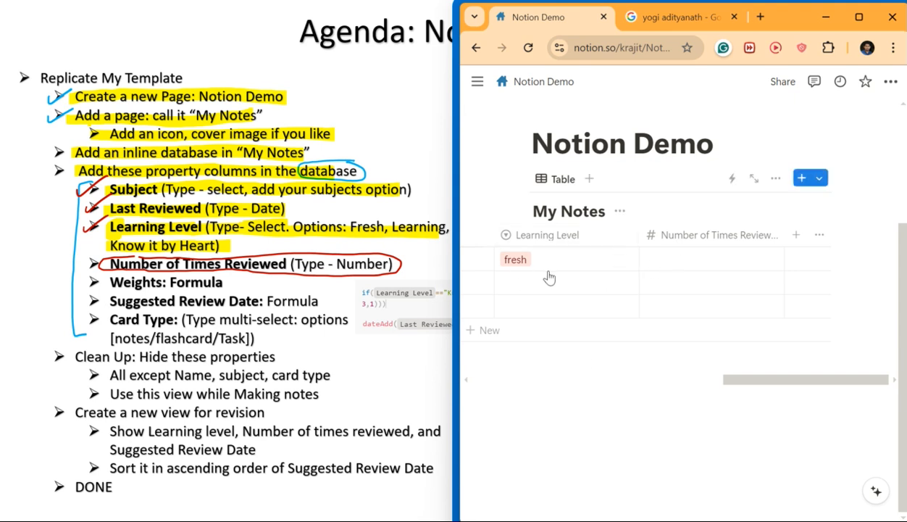
- Enter 1 as the Number of Times Reviewed for the first entry in My Notes
{"action": "scroll", "coordinate": [547, 276], "scroll_direction": "left", "scroll_amount": 5}
{"action": "scroll", "coordinate": [547, 276], "scroll_direction": "right", "scroll_amount": 5}
{"action": "left_click", "coordinate": [696, 257]}
{"action": "type", "text": "1"}
{"action": "key", "text": "Return"}
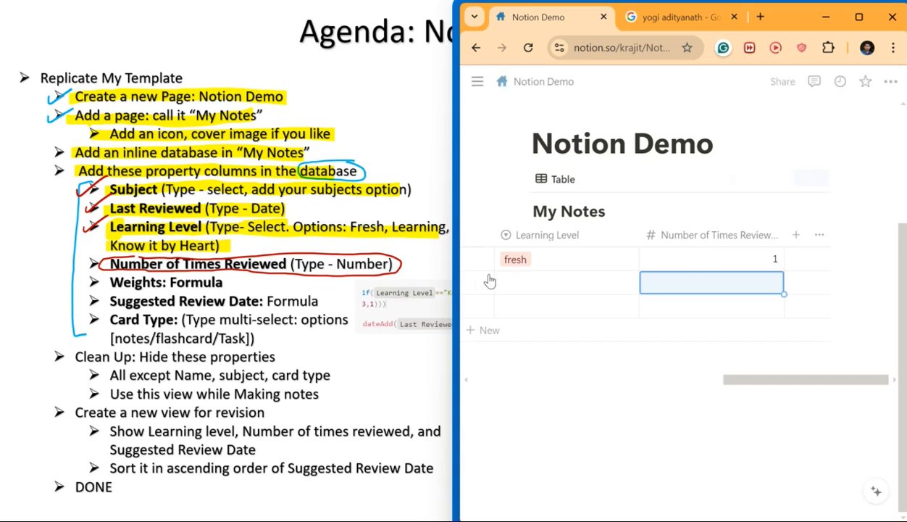
{"action": "scroll", "coordinate": [489, 281], "scroll_direction": "left", "scroll_amount": 3}
{"action": "scroll", "coordinate": [490, 281], "scroll_direction": "left", "scroll_amount": 3}
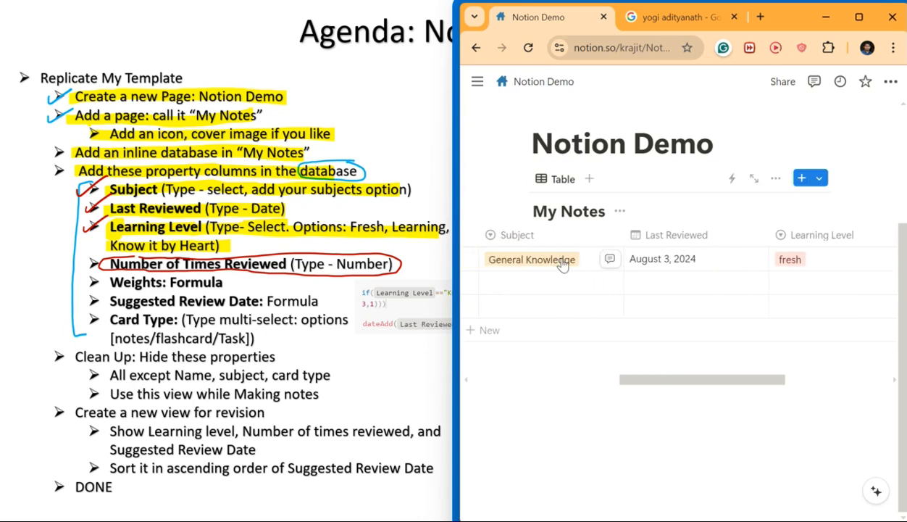
{"action": "scroll", "coordinate": [724, 262], "scroll_direction": "right", "scroll_amount": 3}
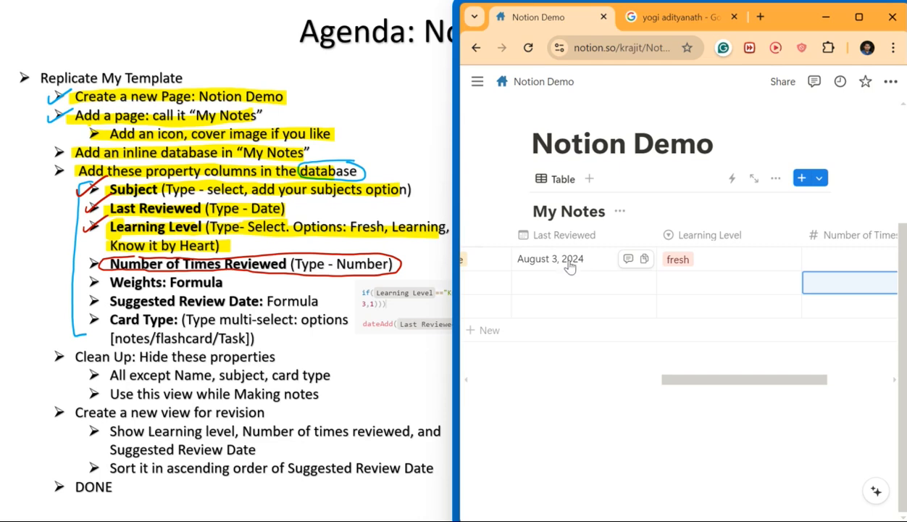
{"action": "scroll", "coordinate": [571, 267], "scroll_direction": "right", "scroll_amount": 2}
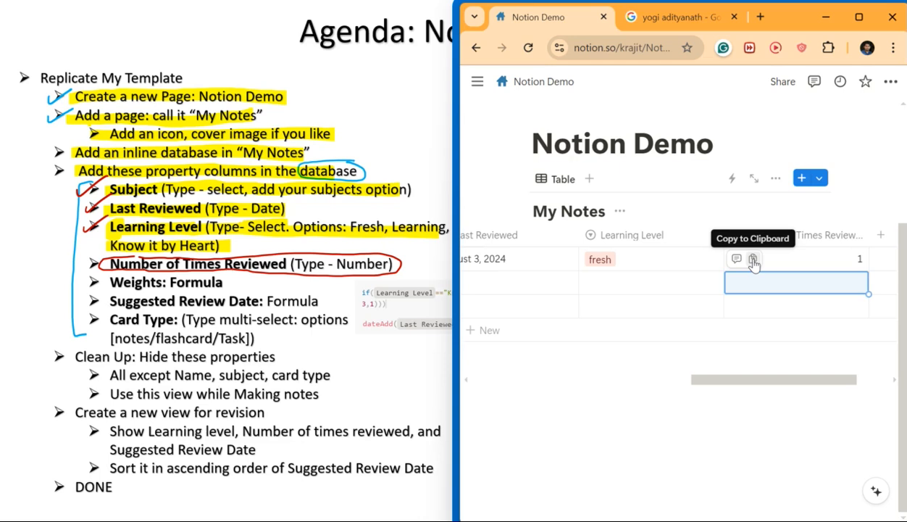
{"action": "scroll", "coordinate": [753, 265], "scroll_direction": "left", "scroll_amount": 2}
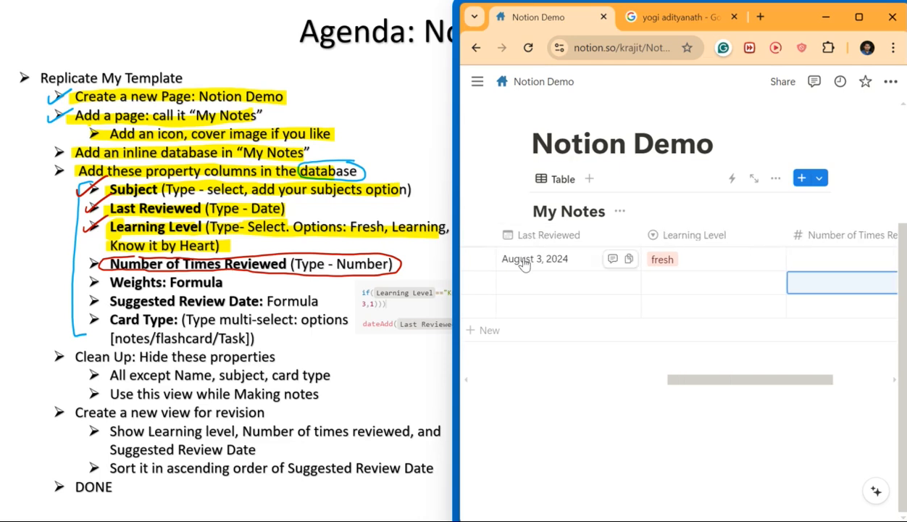